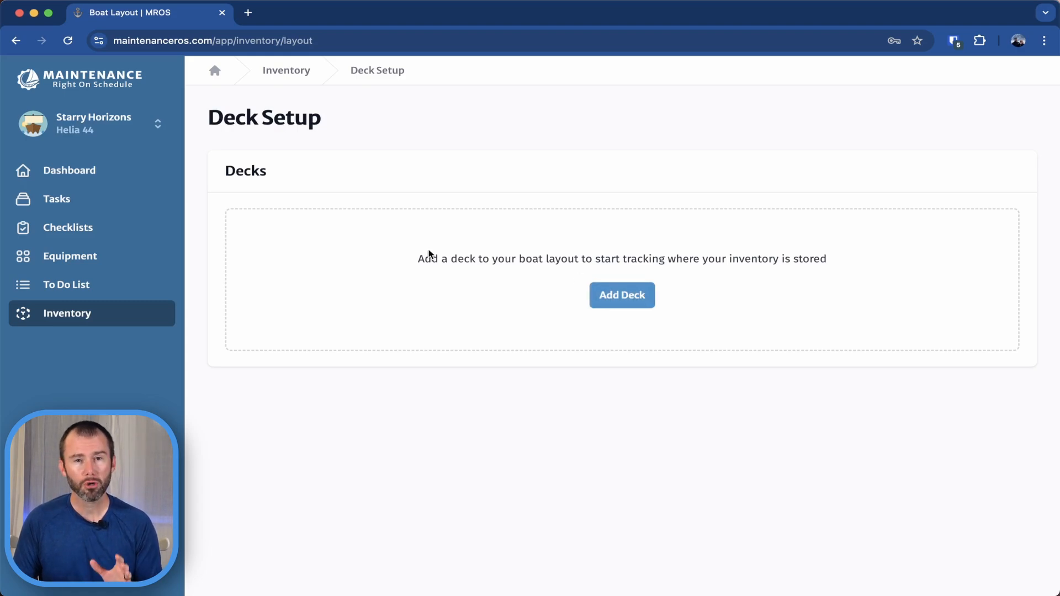
Step: Start a new deck named Main Deck with the Generic Catamaran layout image
click(641, 296)
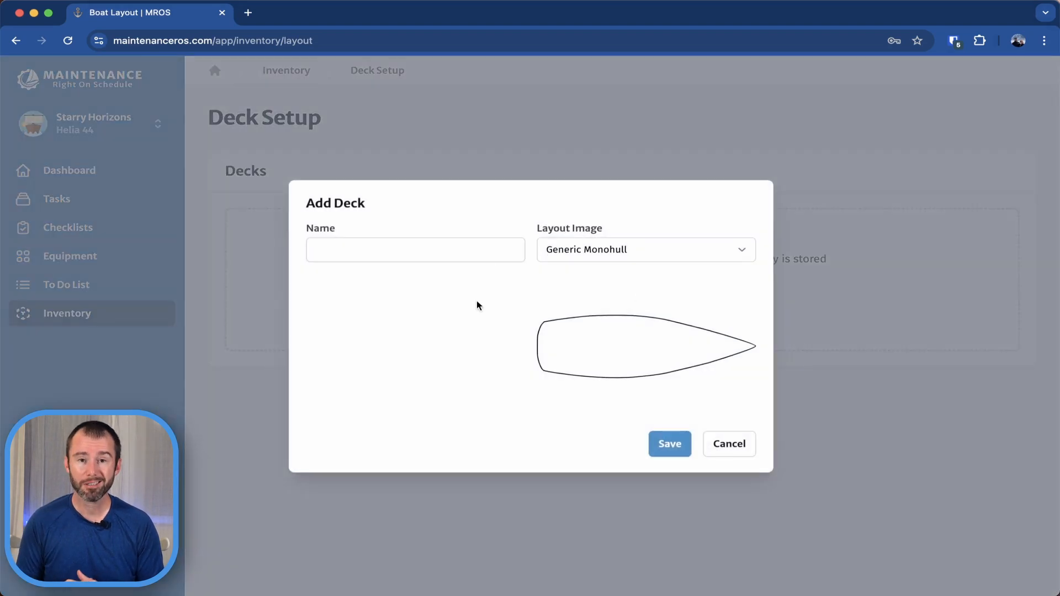
click(390, 252)
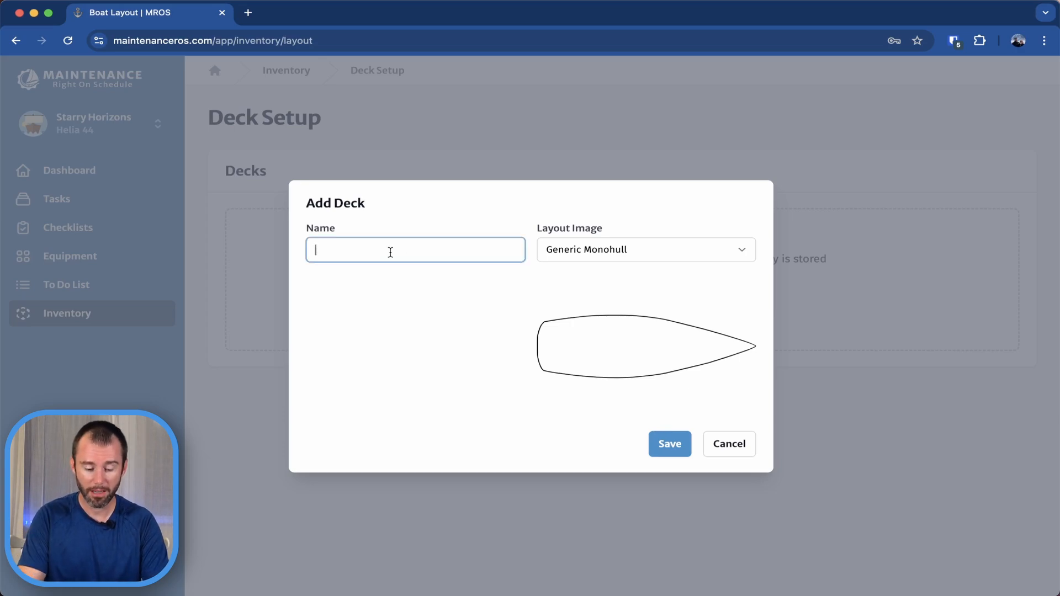
text(Main Deck)
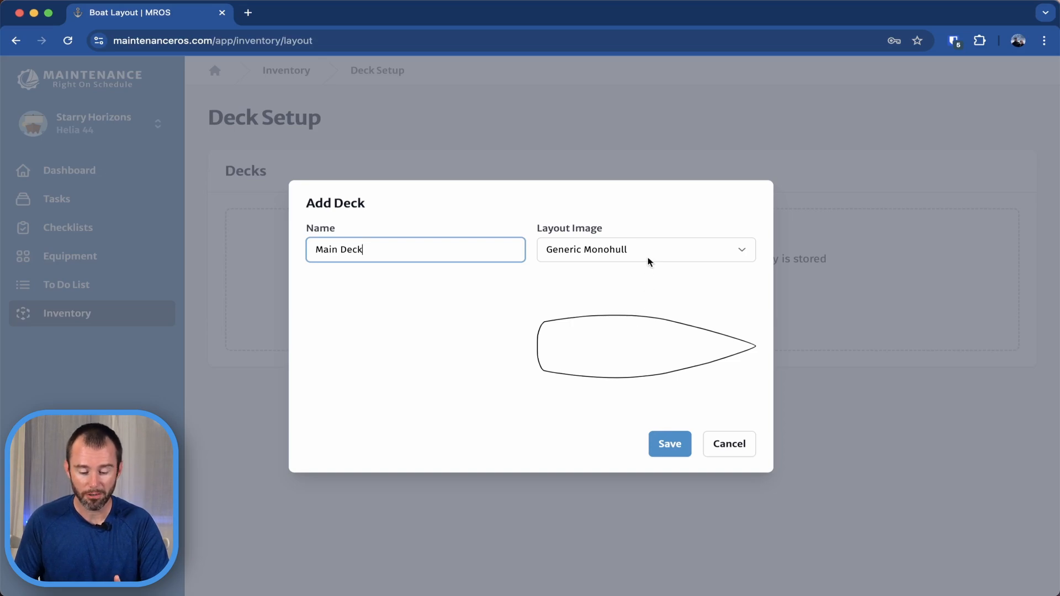
click(663, 252)
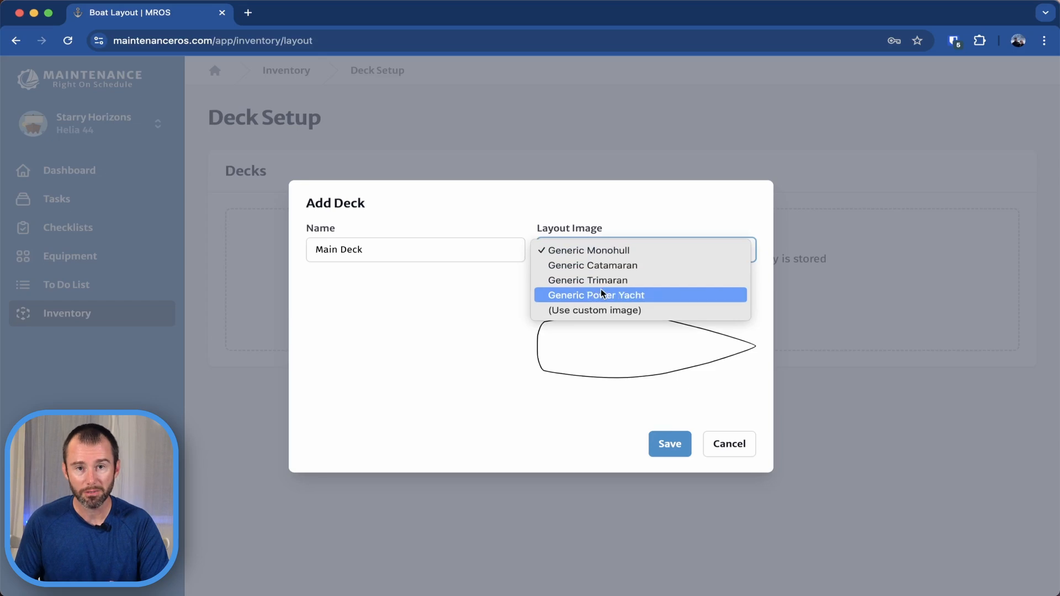
click(645, 271)
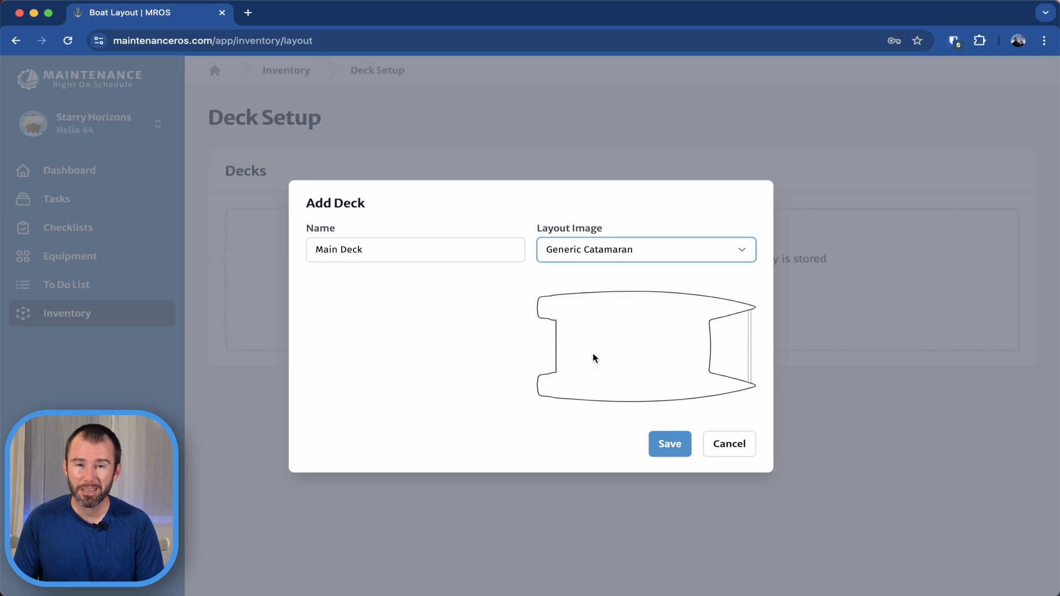
Step: Switch the deck's layout to the custom image HELIA_MAESTRO_Layout.png from the Desktop folder and save the deck
click(647, 254)
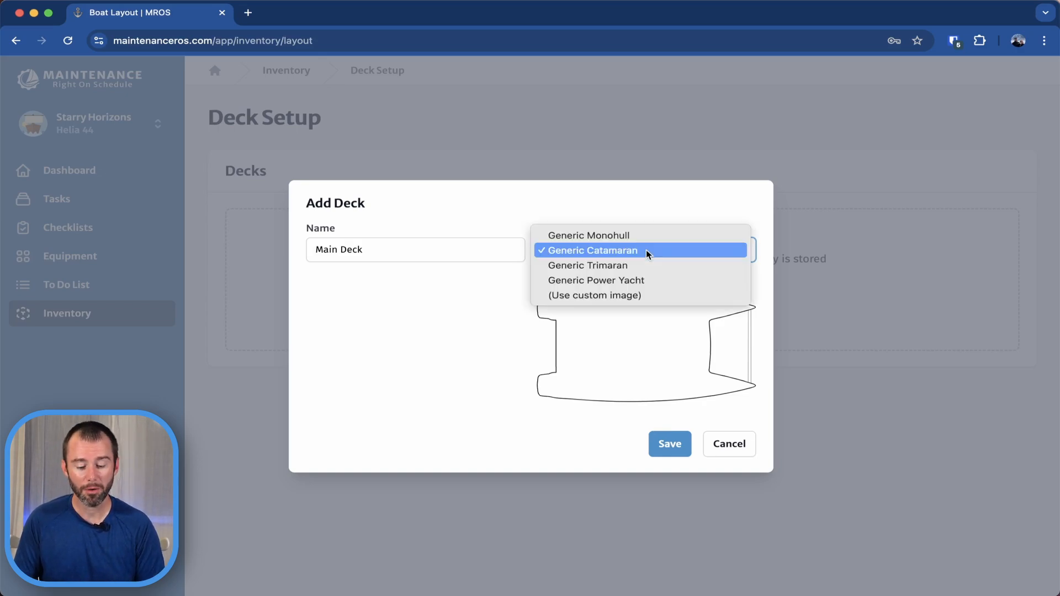
click(633, 295)
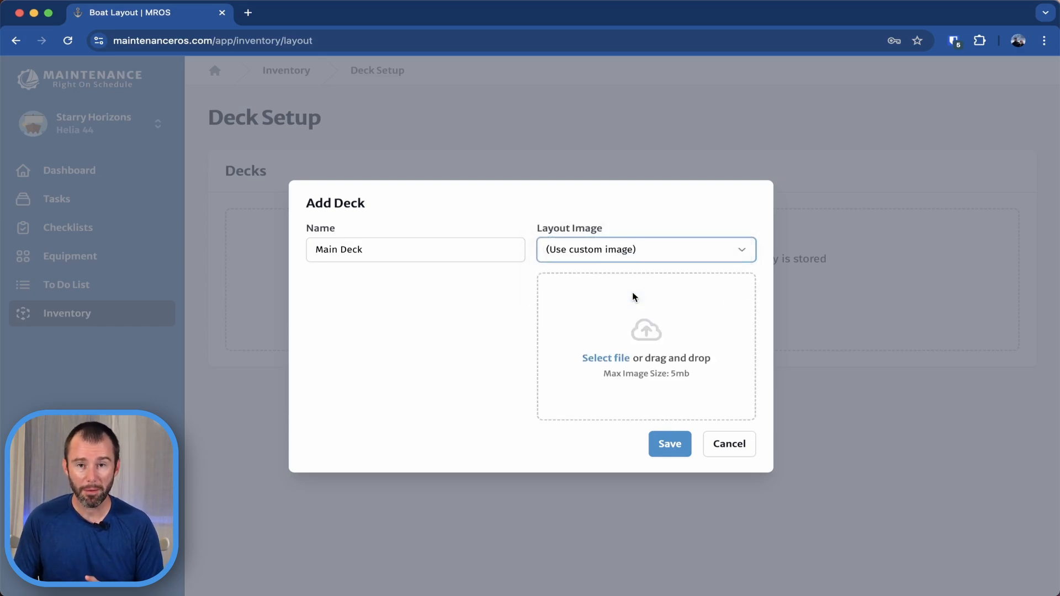
click(615, 359)
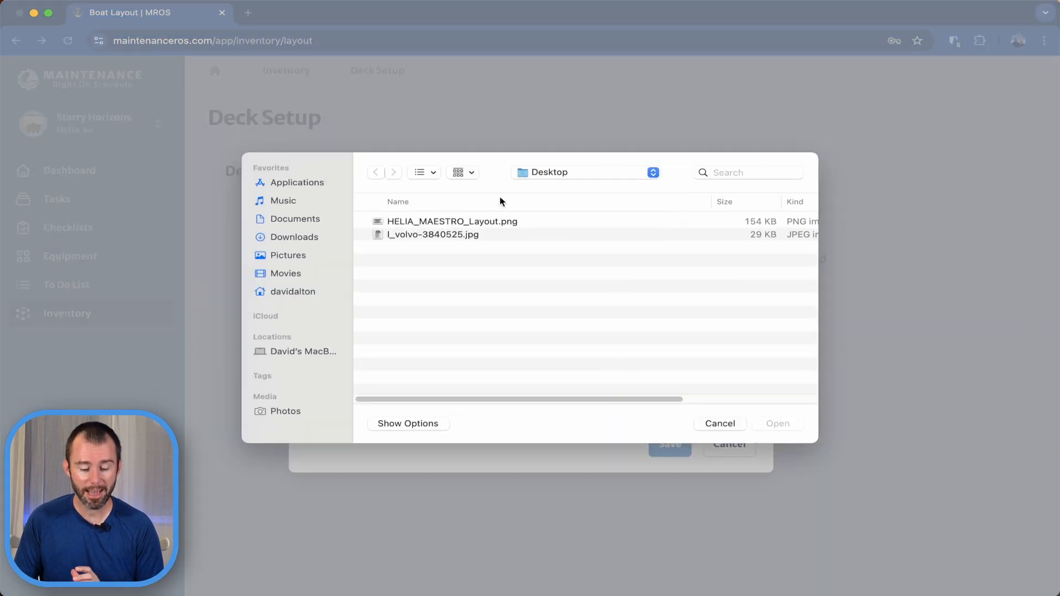
click(471, 221)
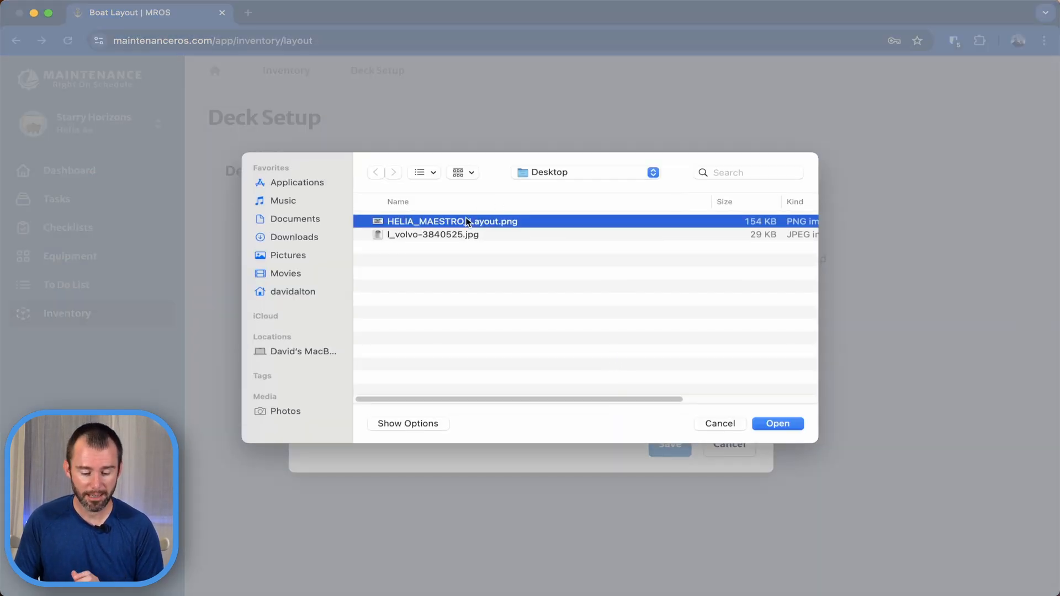
click(782, 423)
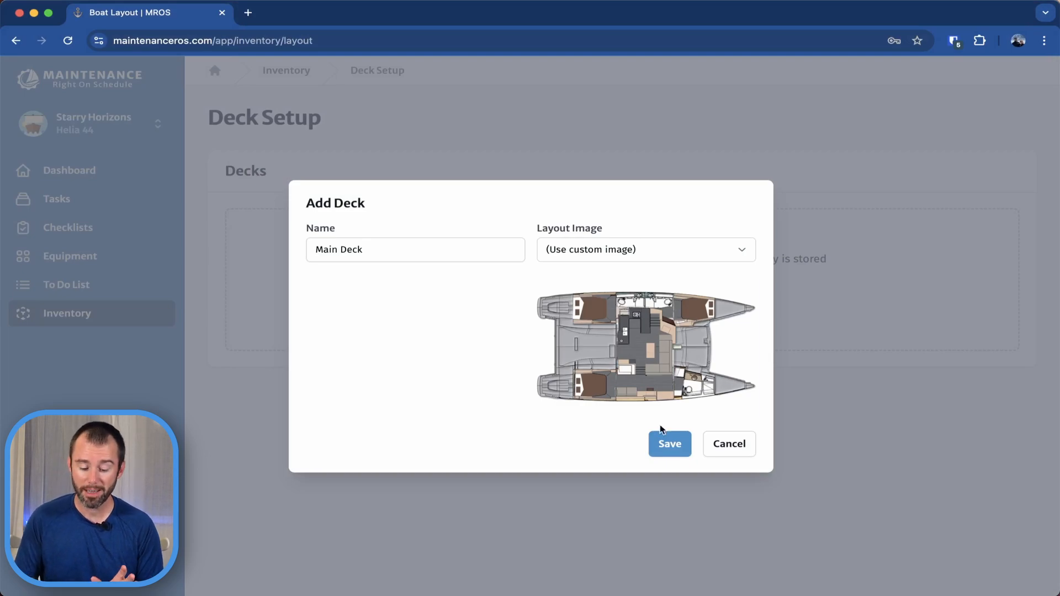
click(678, 447)
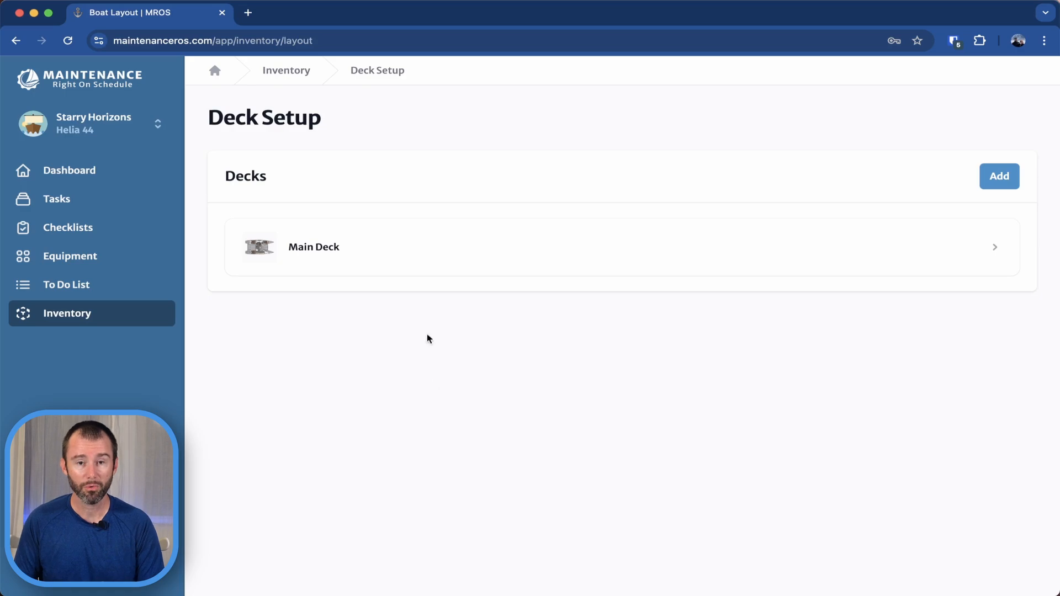
Step: Add a location named "Engine Room - Starboard" to the Main Deck, positioned at the stern of the starboard hull
click(444, 251)
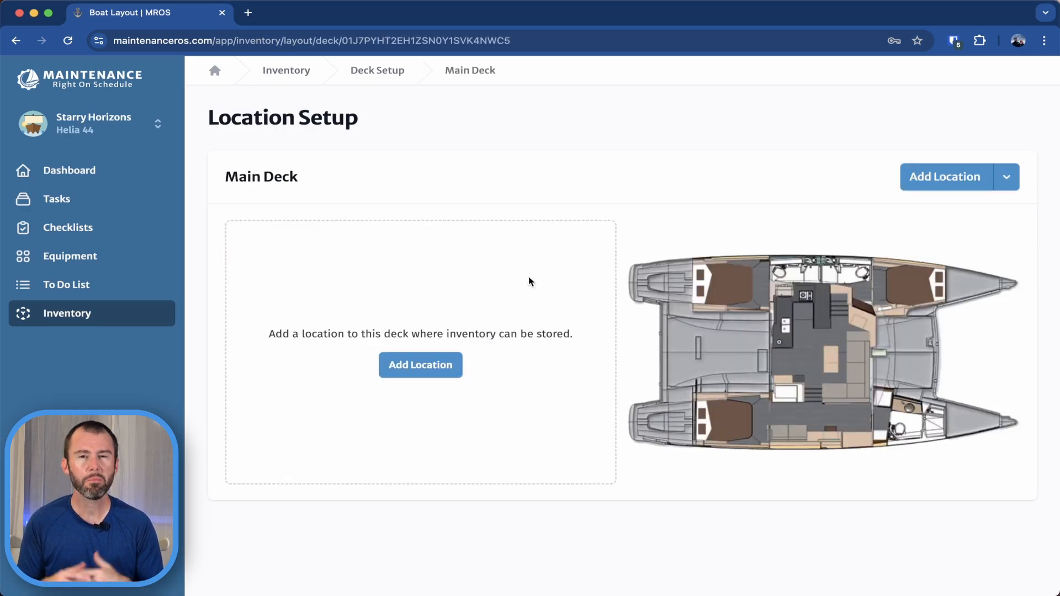
click(427, 365)
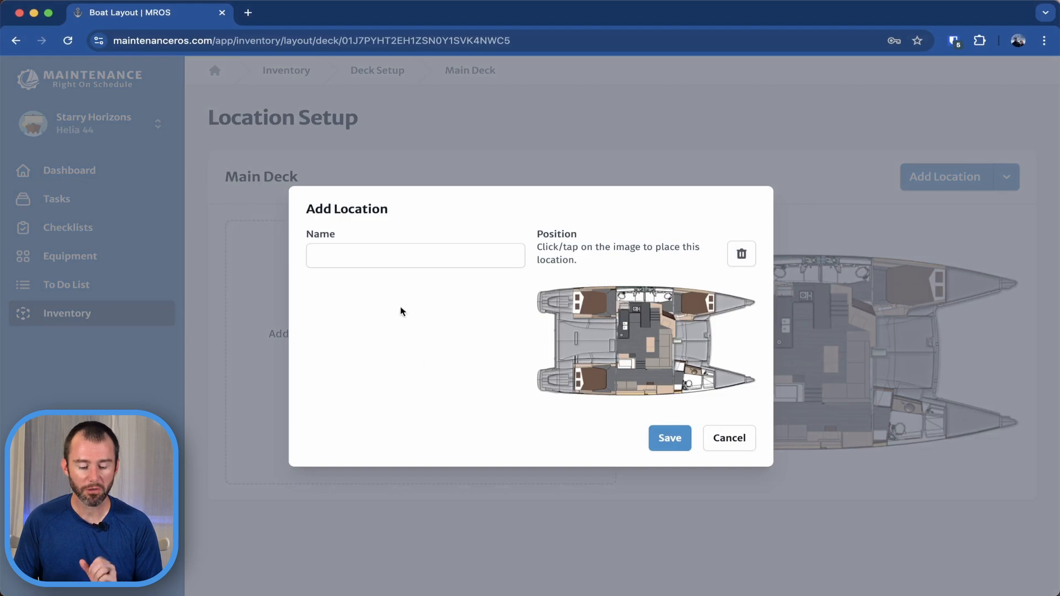
click(370, 257)
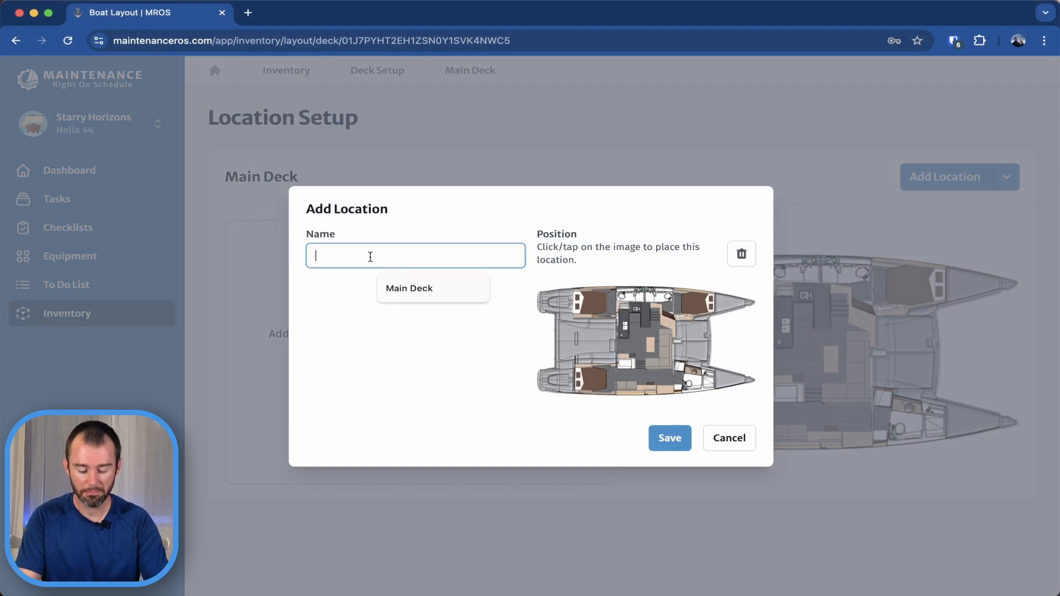
text(Engine )
text(R)
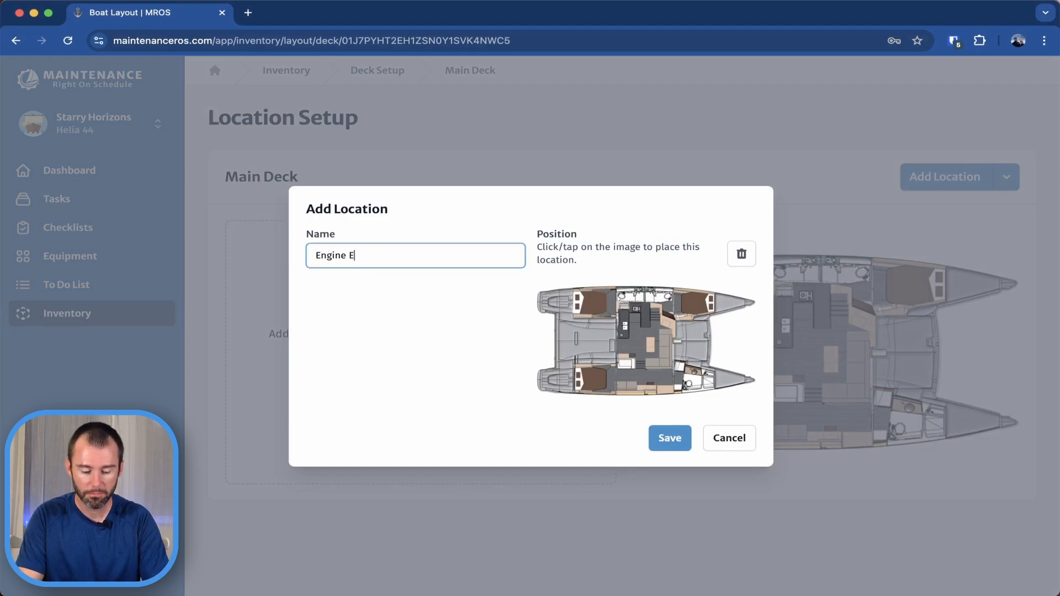
key(BackSpace)
text(roo)
key(BackSpace)
key(BackSpace)
key(BackSpace)
text(Roo)
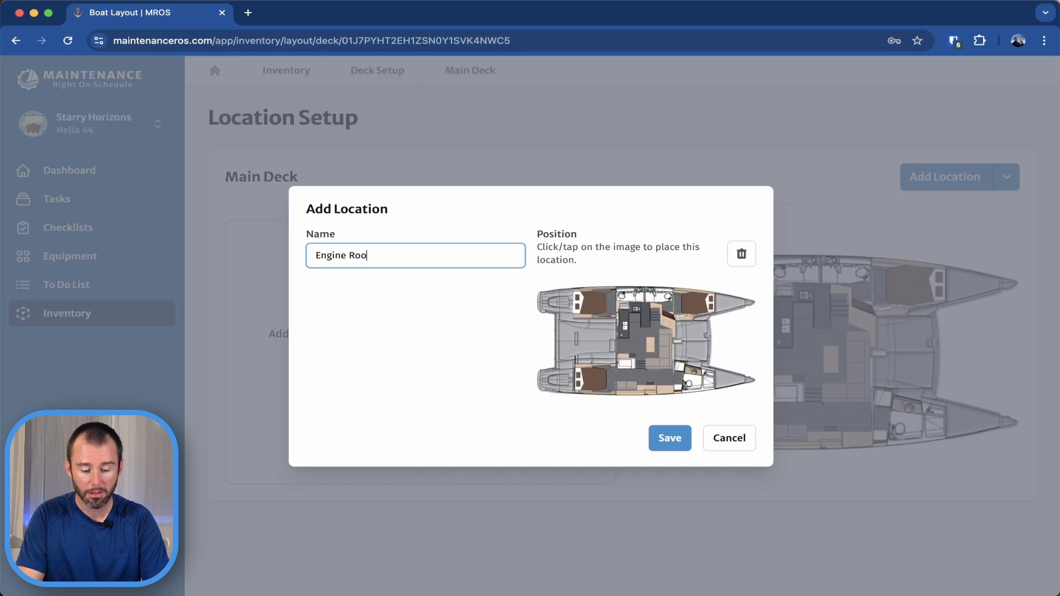
text(m - Starboard)
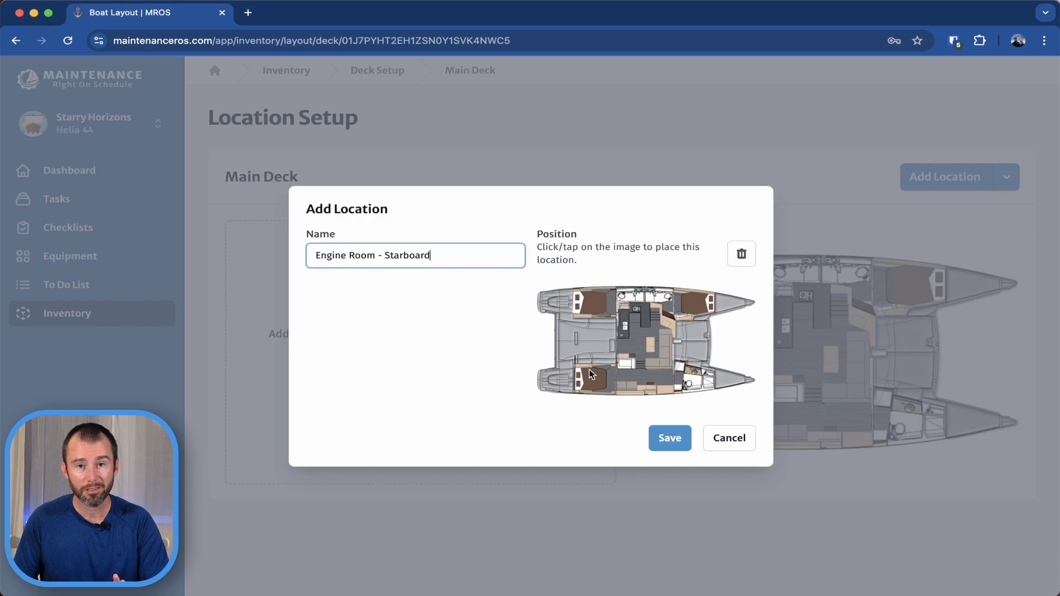
click(557, 379)
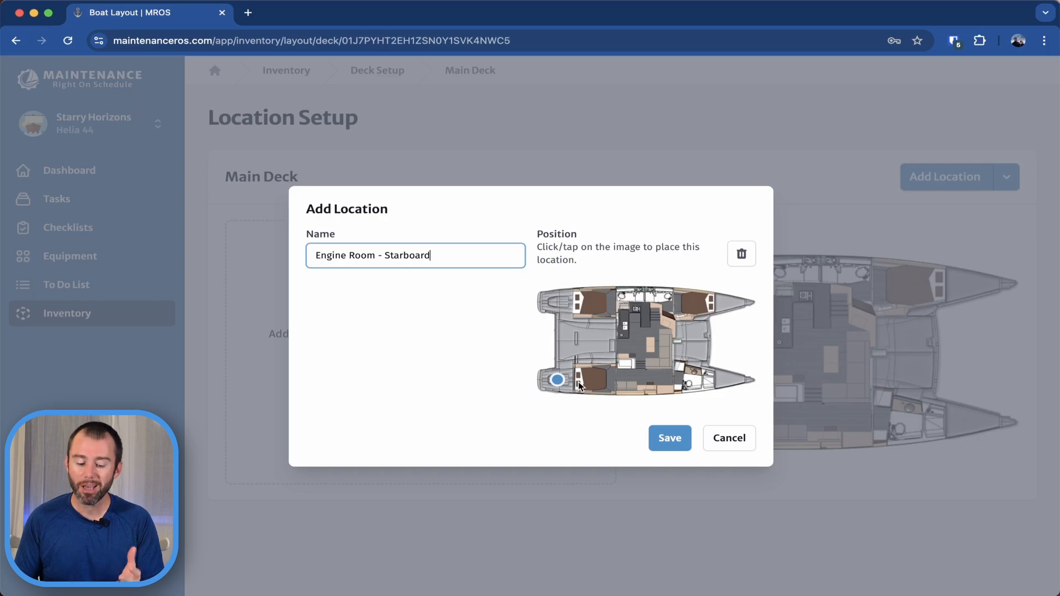
click(676, 440)
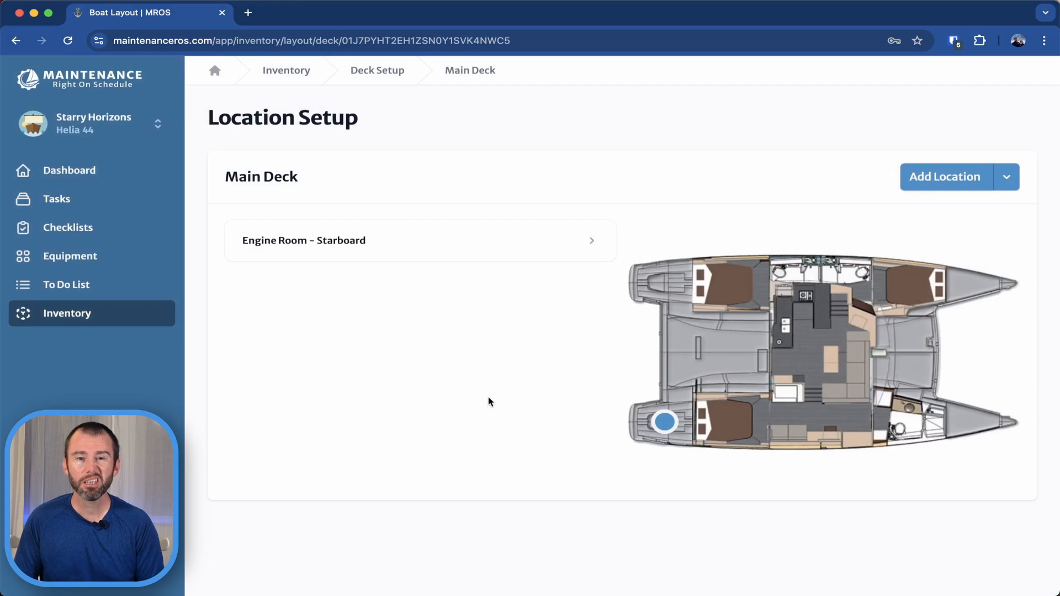
Step: Add a location named "Engine Room - Port" to the Main Deck without placing it on the layout image
click(923, 182)
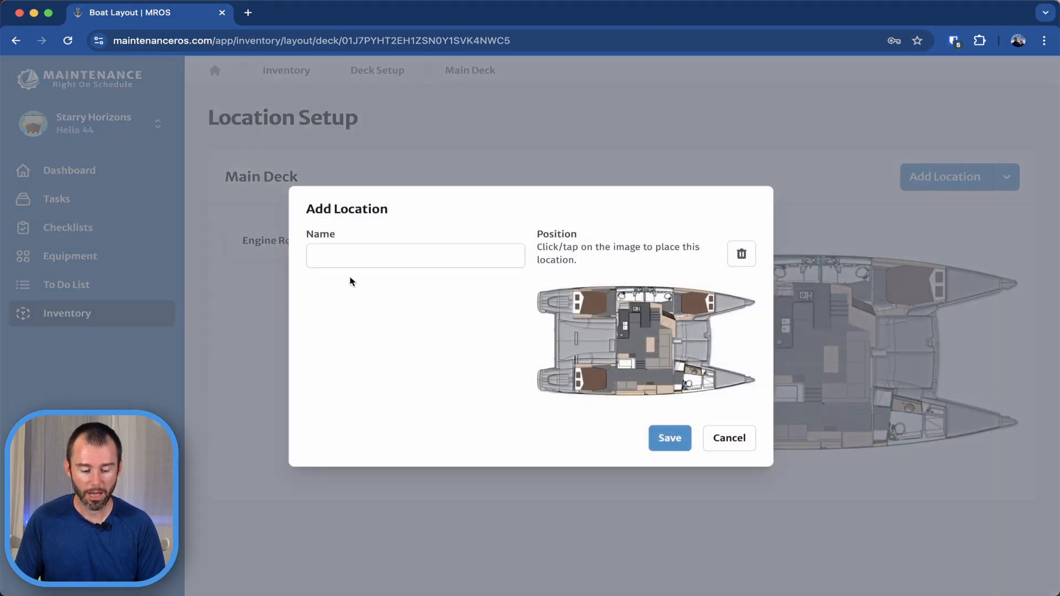
click(355, 251)
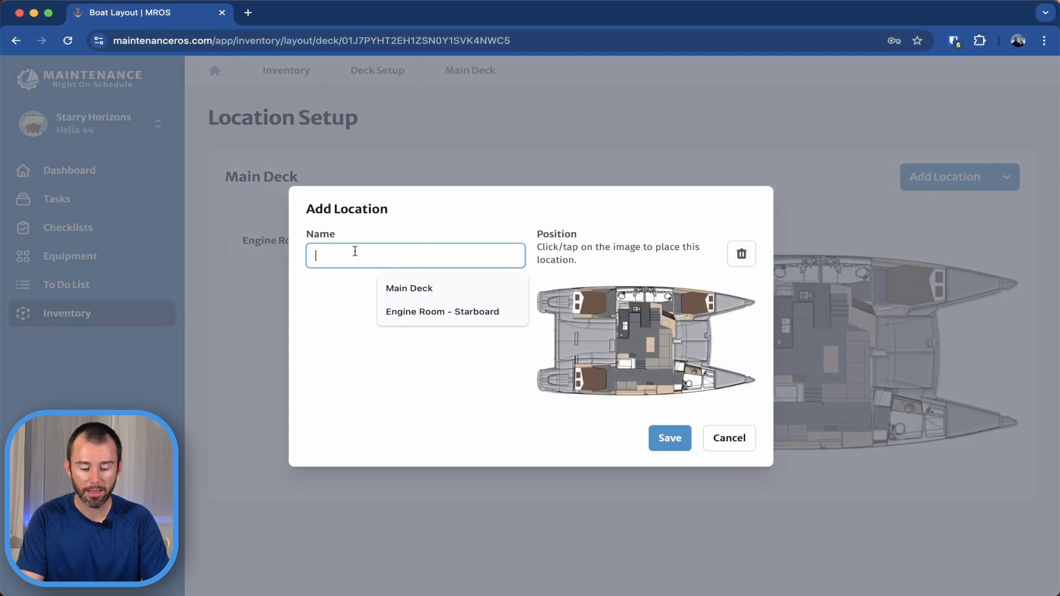
text(Engine Roo)
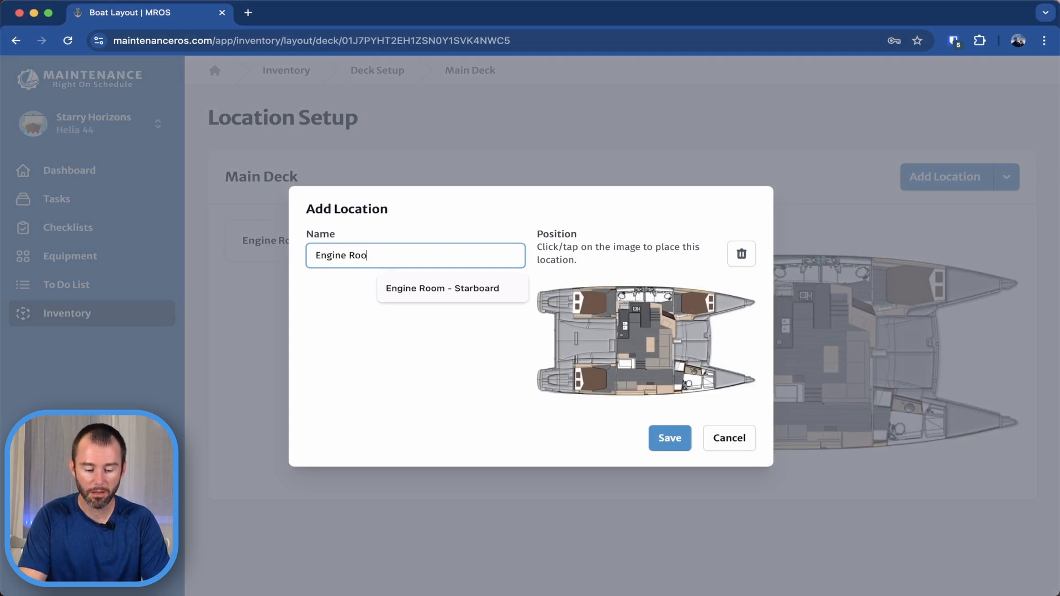
text(m - Port)
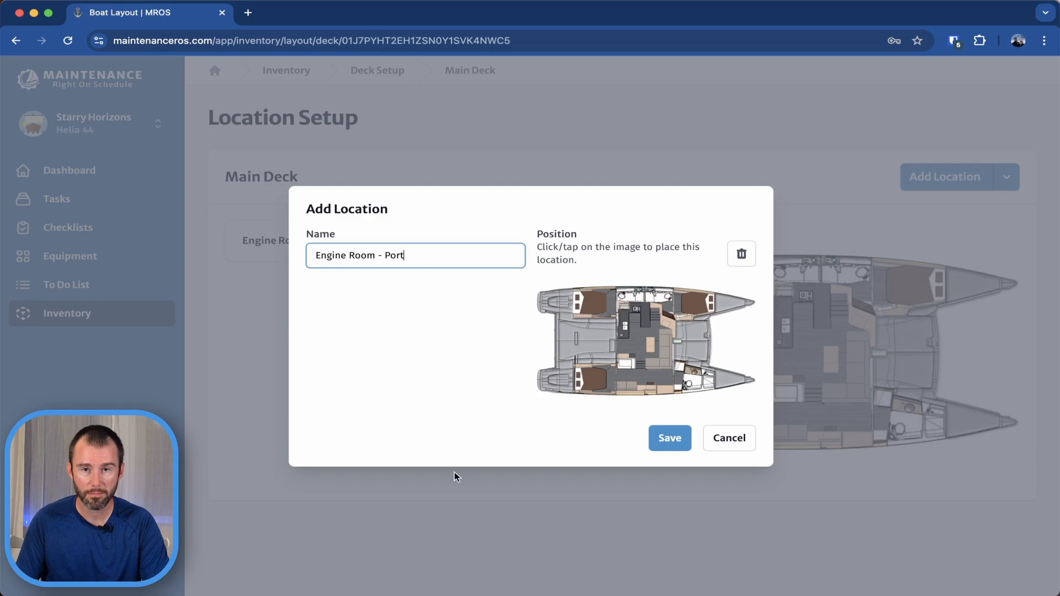
click(662, 446)
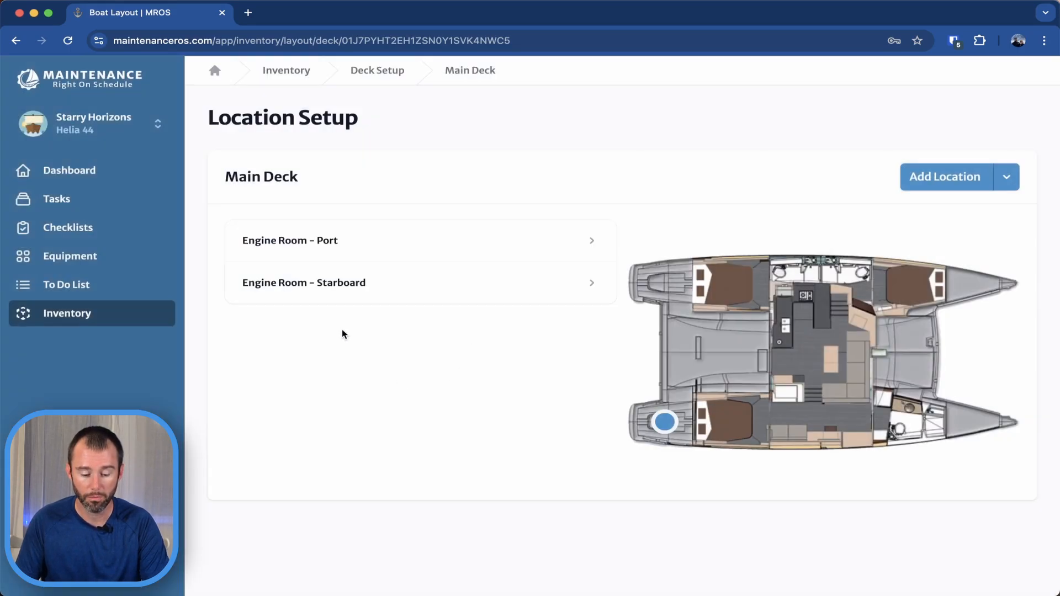
Step: Edit the Engine Room - Port location to position it at the stern of the port hull, and save it
click(590, 244)
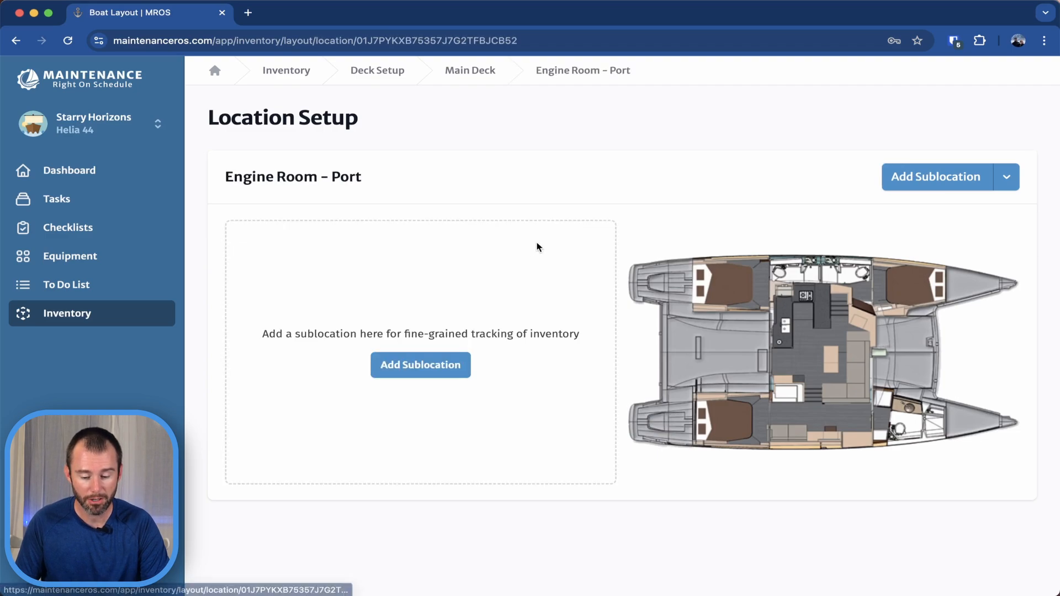
click(1004, 179)
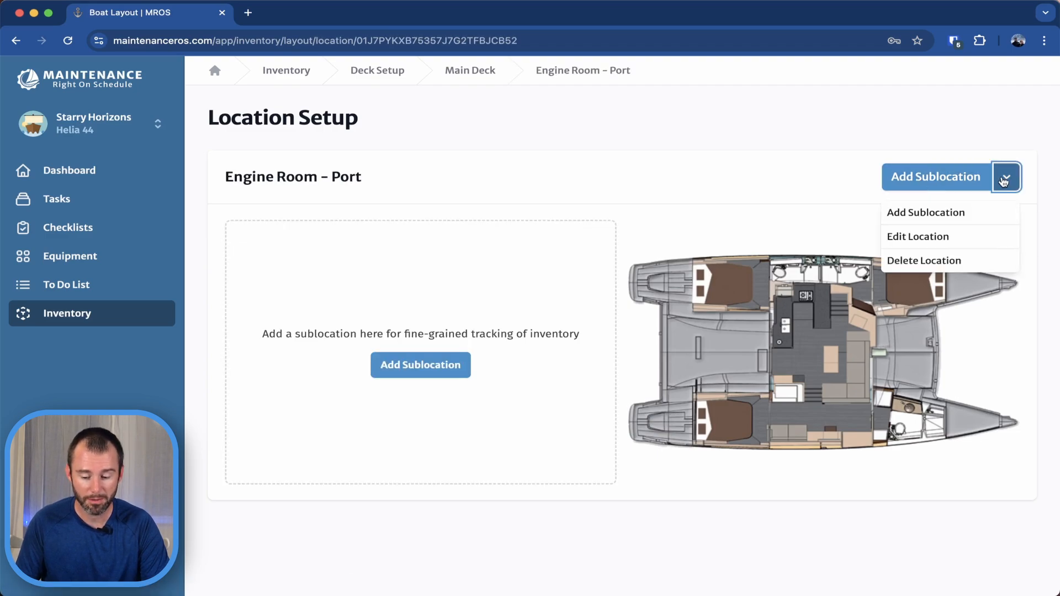
click(916, 236)
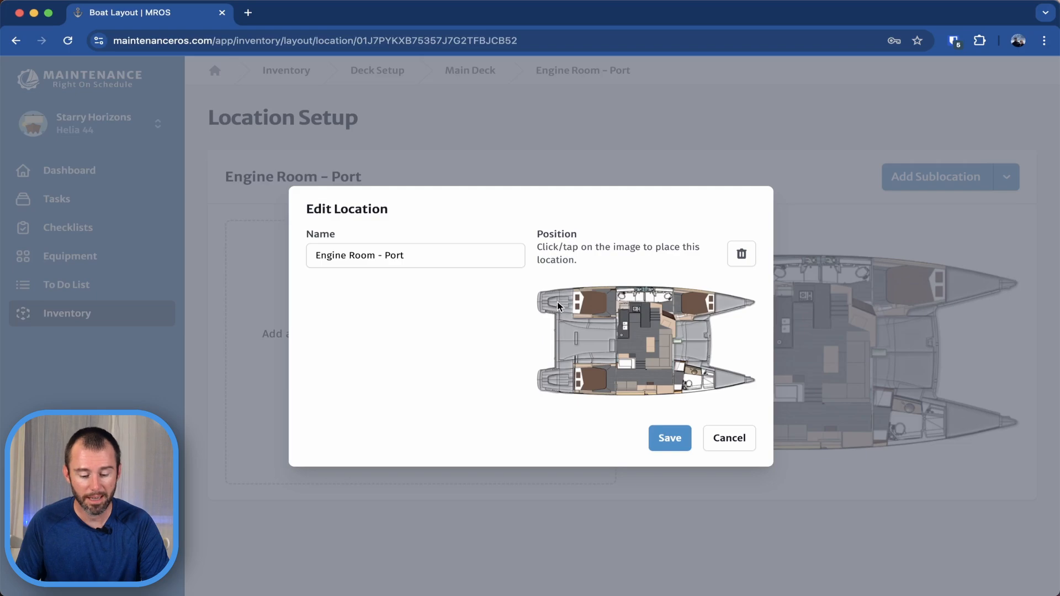
click(558, 301)
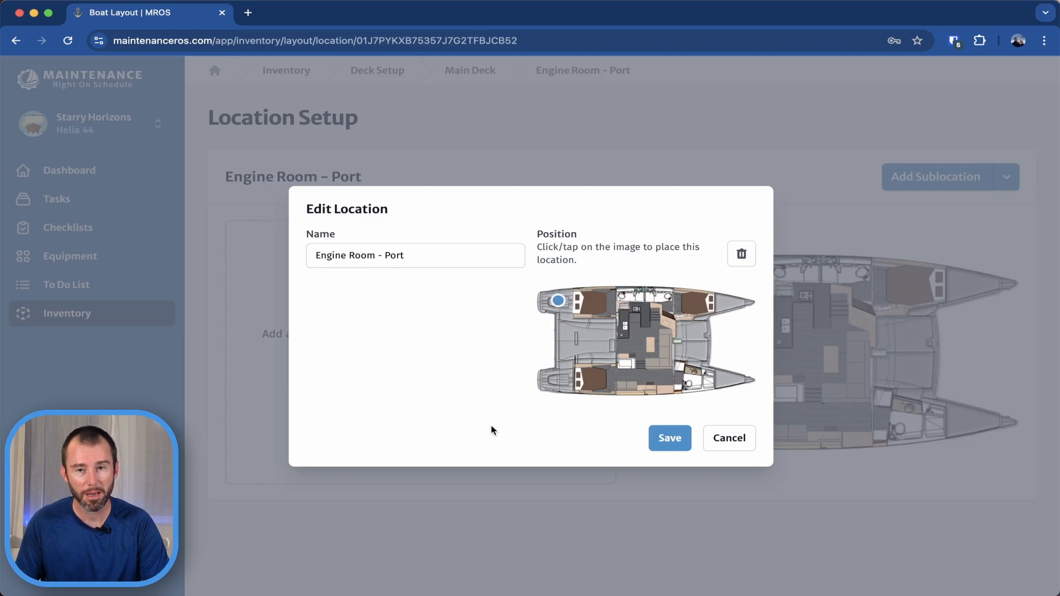
click(669, 438)
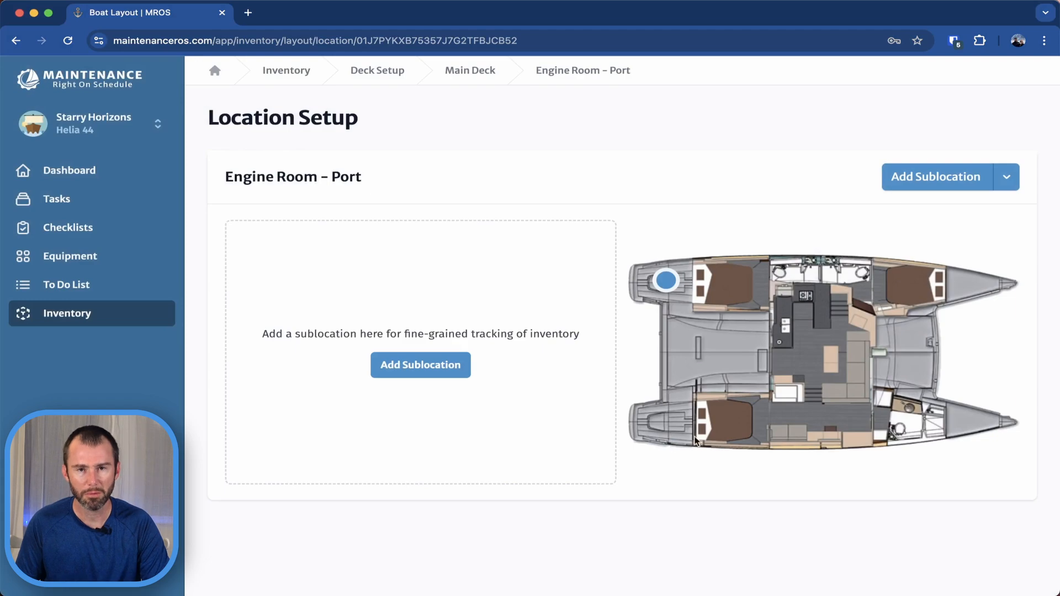
Step: Add a location named "Midship Cabinet" to the Main Deck, positioned amidships on the inner side of the starboard hull, and save it
click(472, 73)
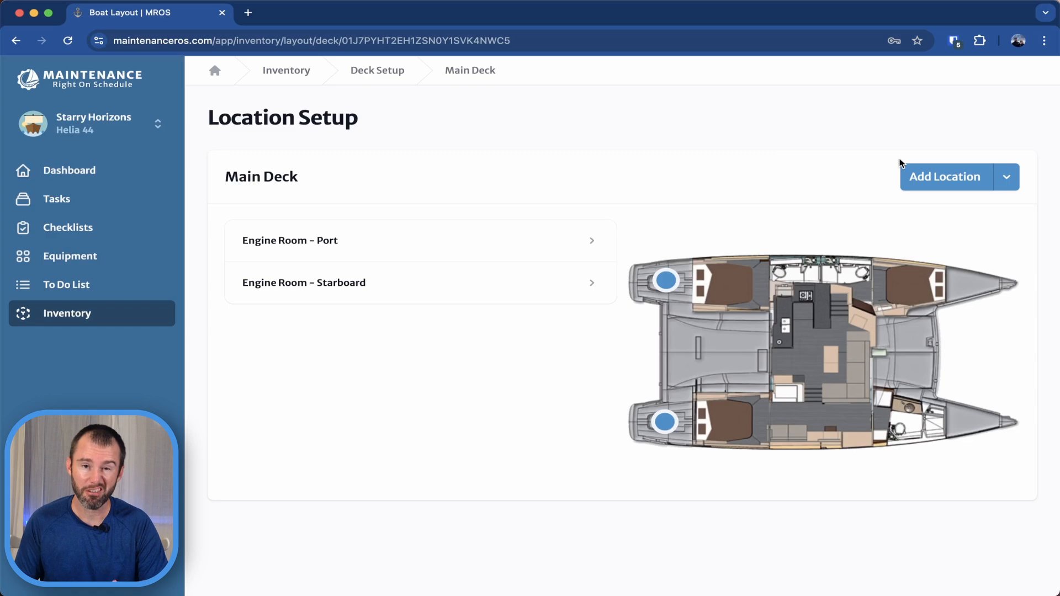
click(938, 177)
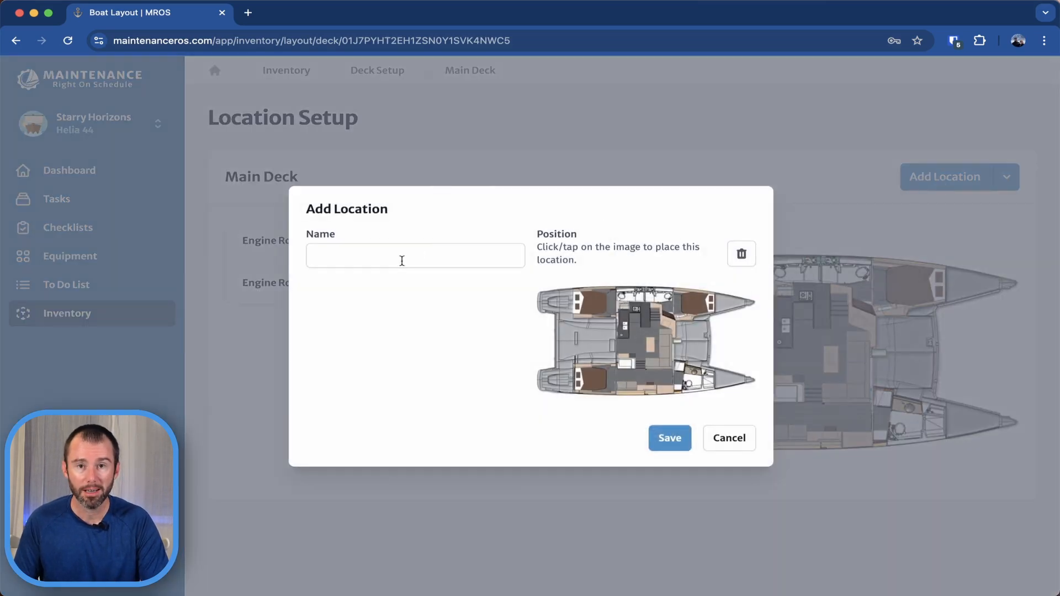
click(402, 261)
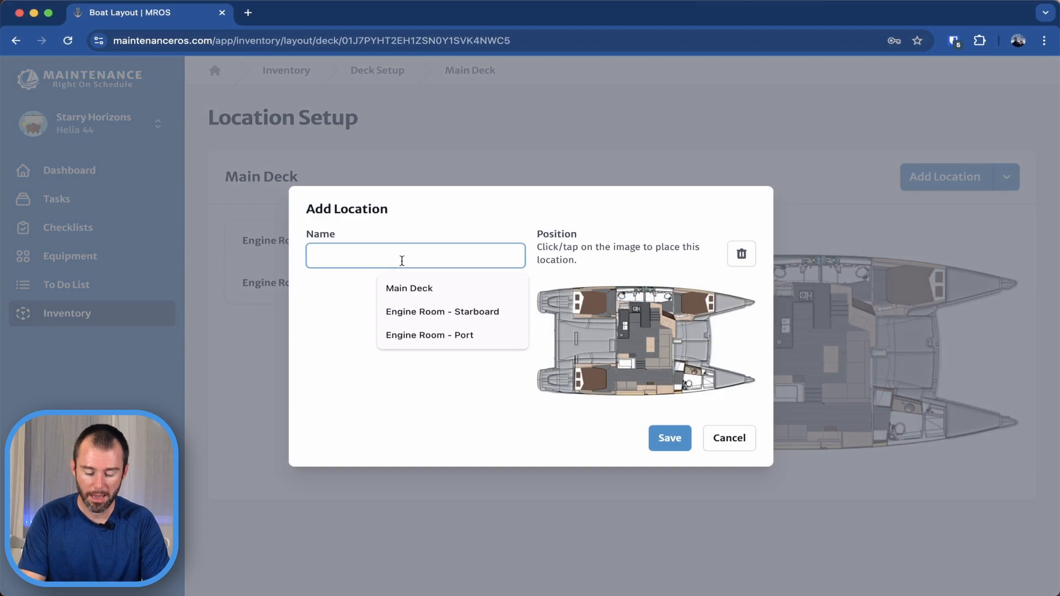
text(Midship )
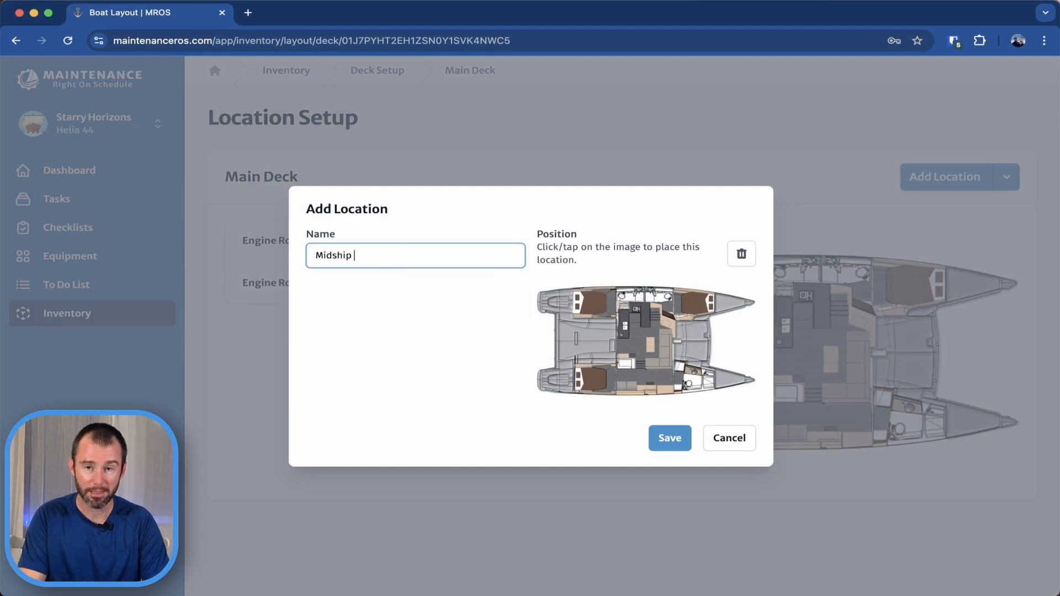
text(Ca)
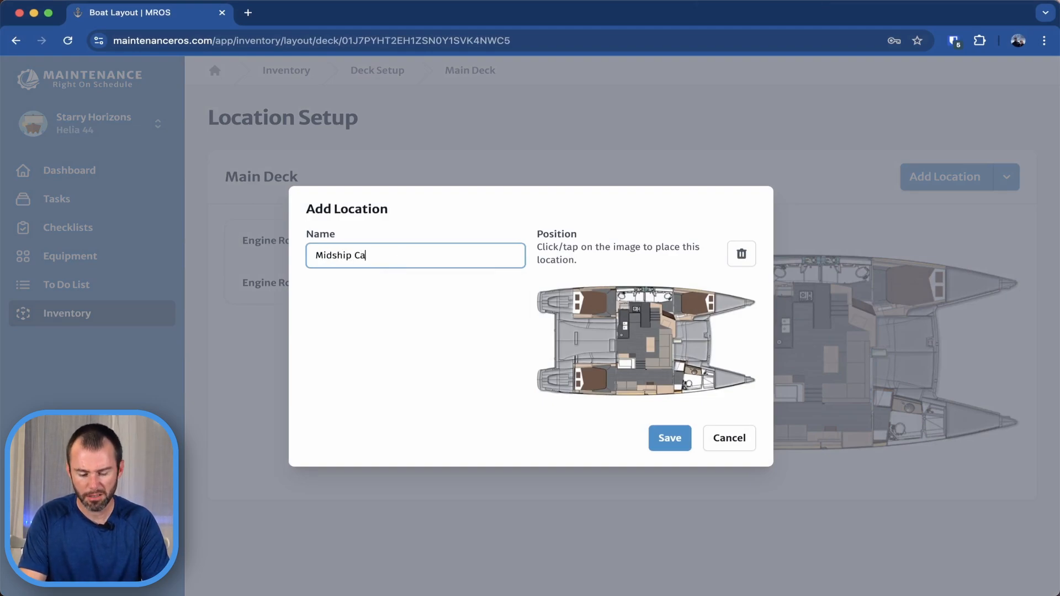
text(binet)
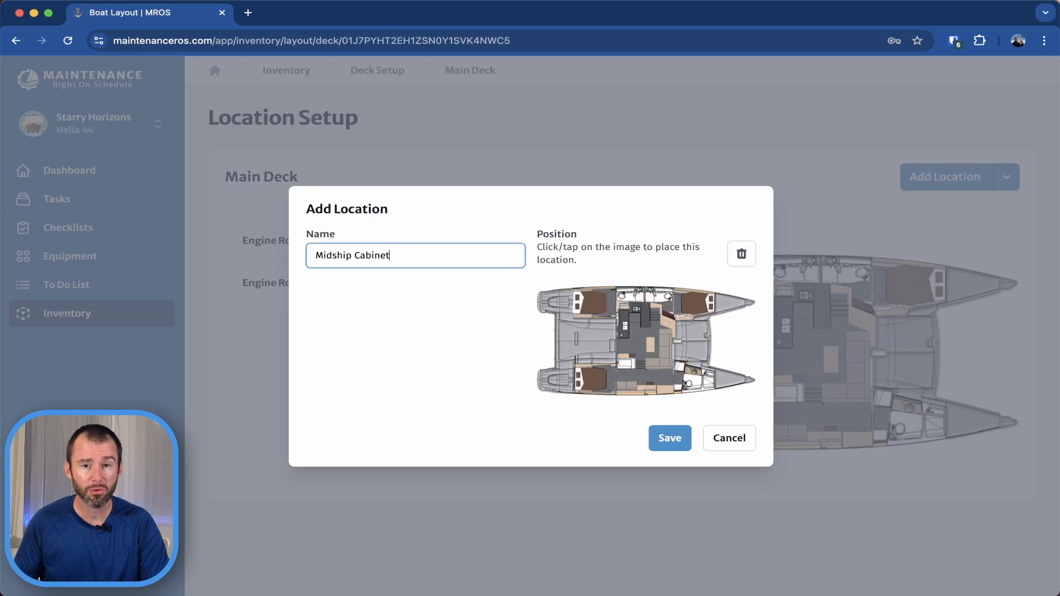
click(653, 365)
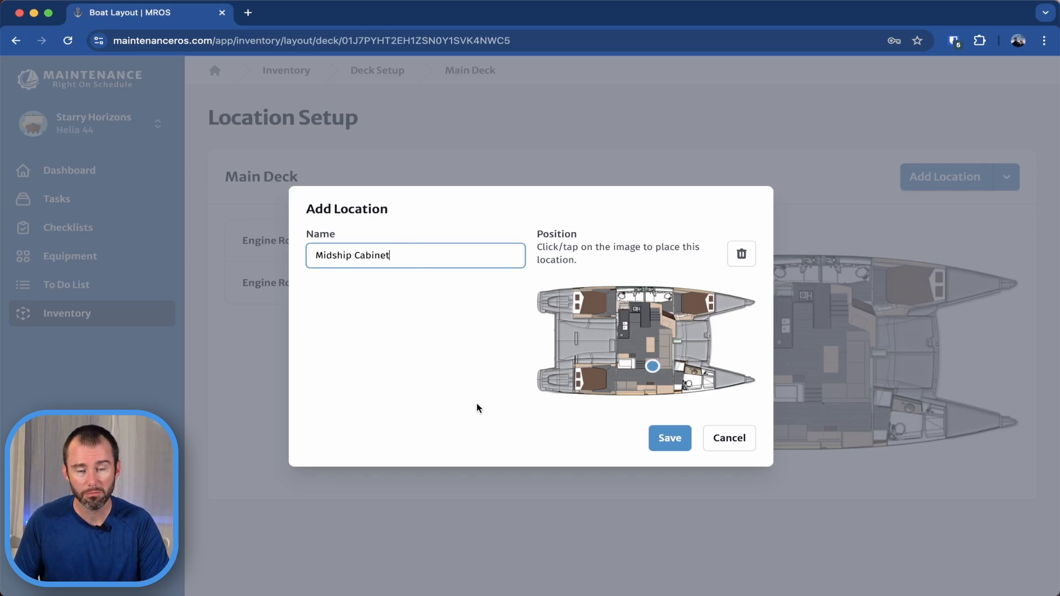
click(670, 438)
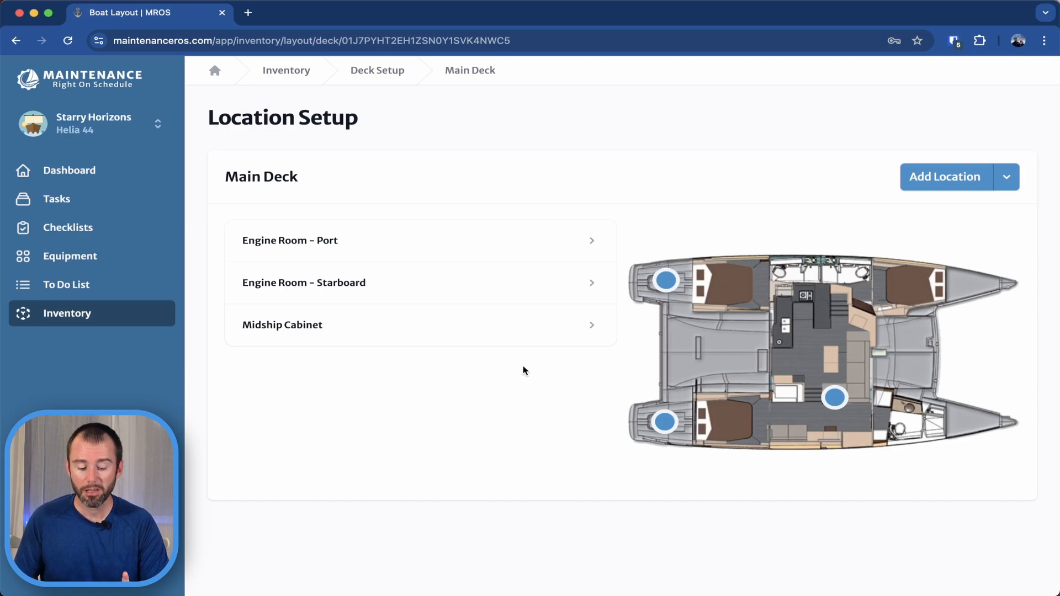
Step: Add a sublocation named "Volvo Penta Bin" to the Midship Cabinet location
click(333, 331)
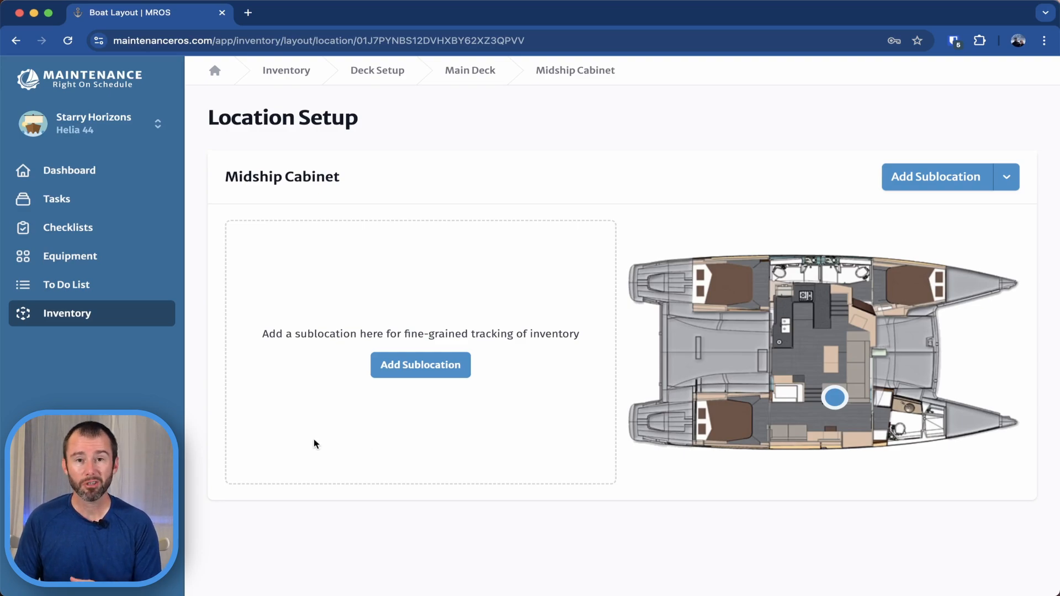
click(420, 368)
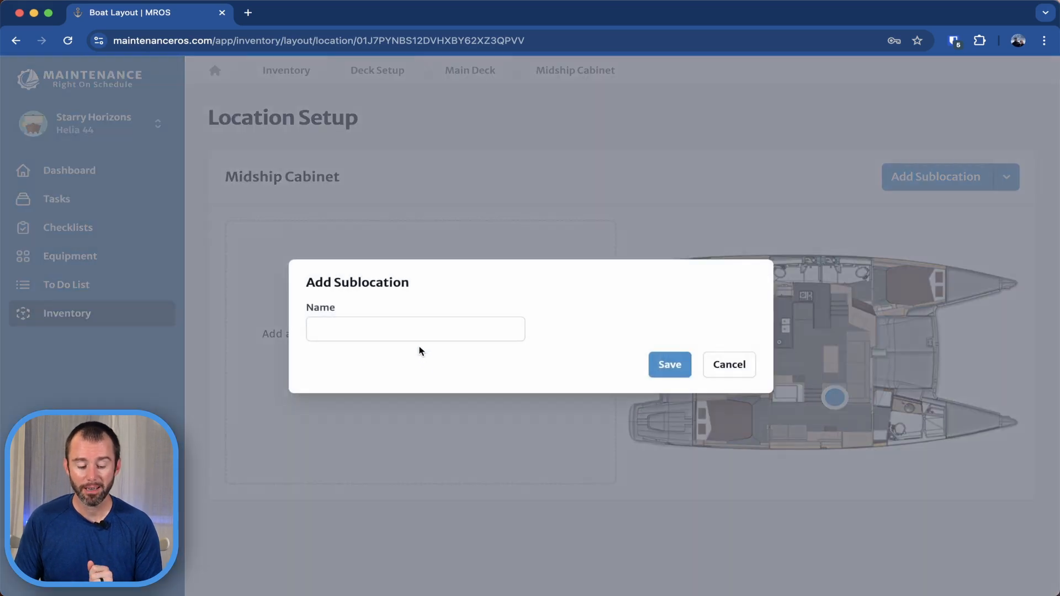
click(394, 324)
text(Volvo )
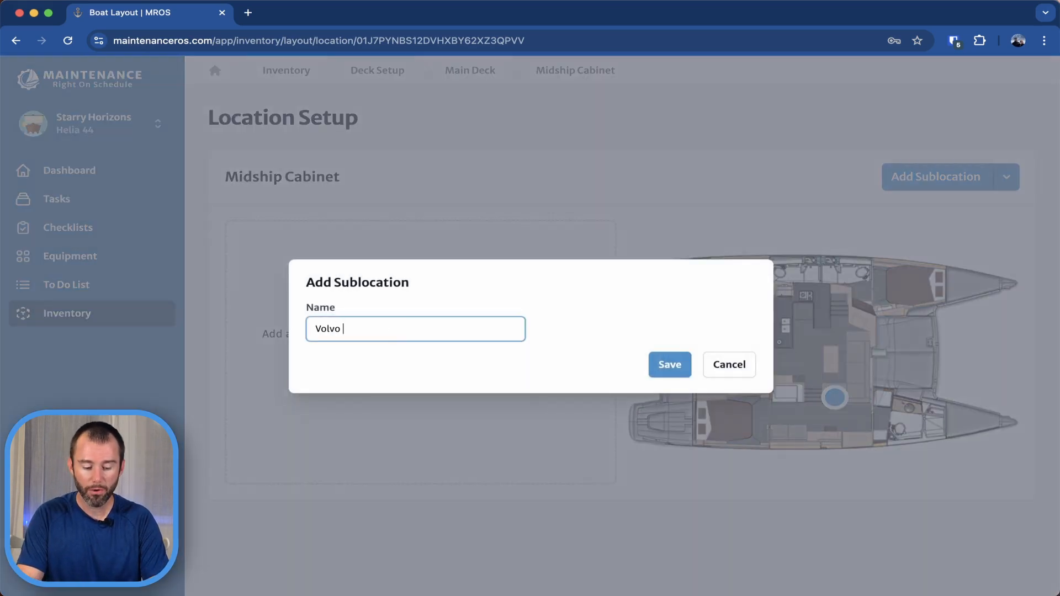
text(Penta Bin)
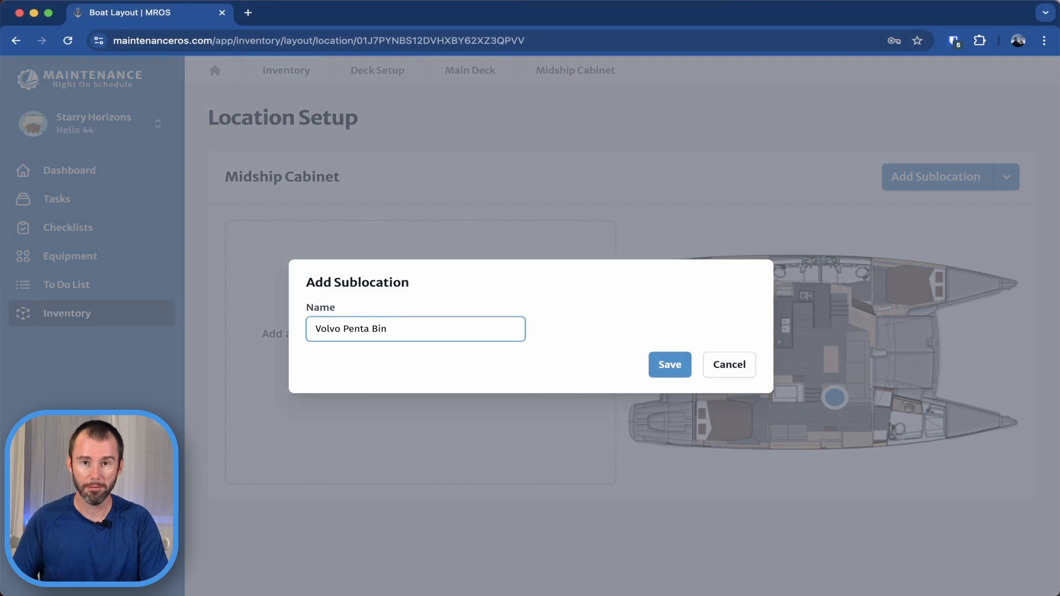
click(671, 364)
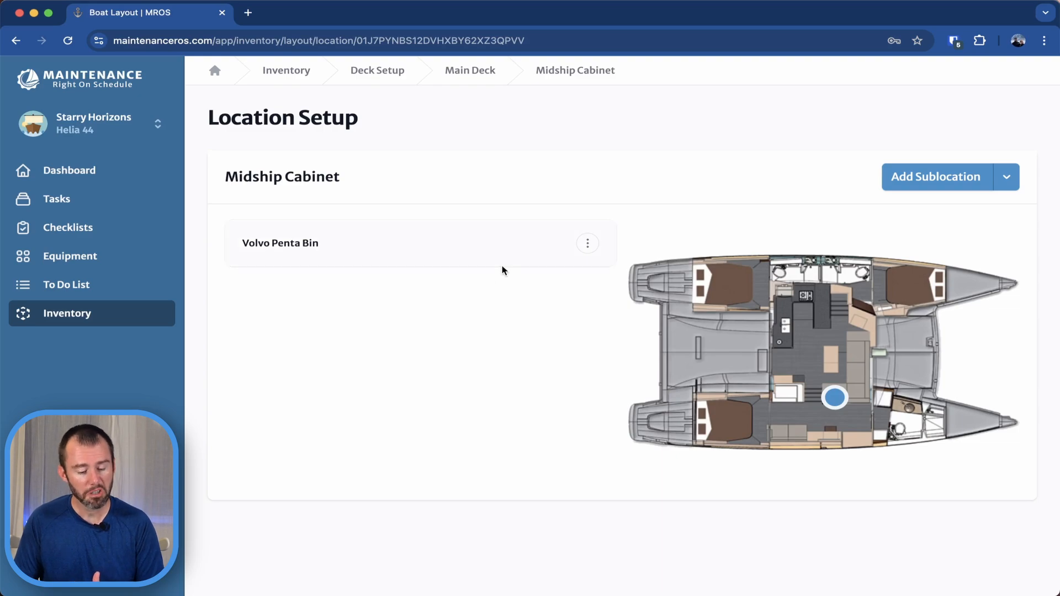
Step: Add a second sublocation named "Onan Bin" to the Midship Cabinet
click(930, 180)
click(380, 335)
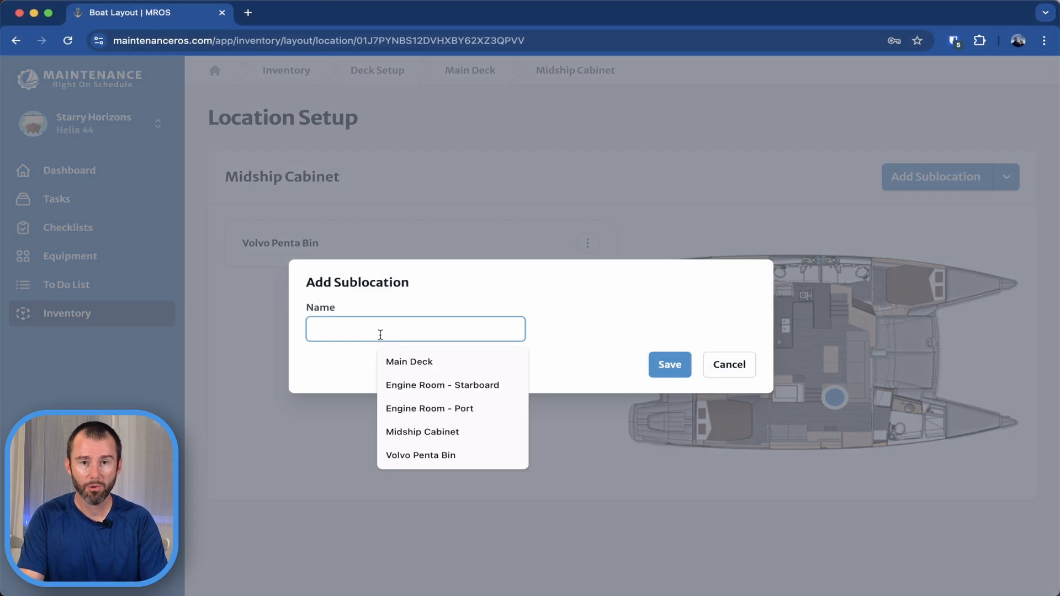
text(Onan Bin)
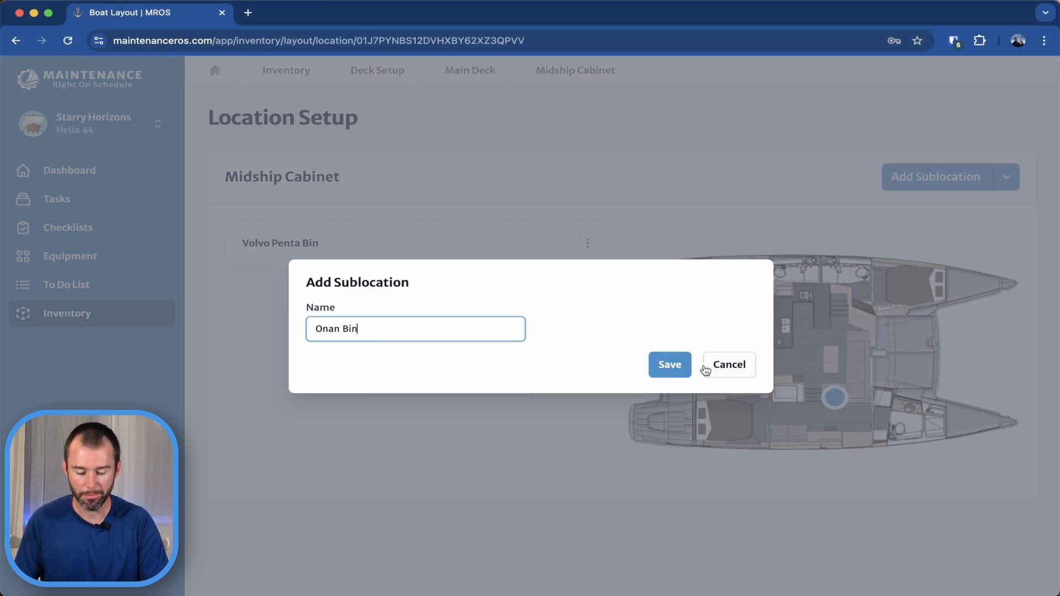
click(673, 367)
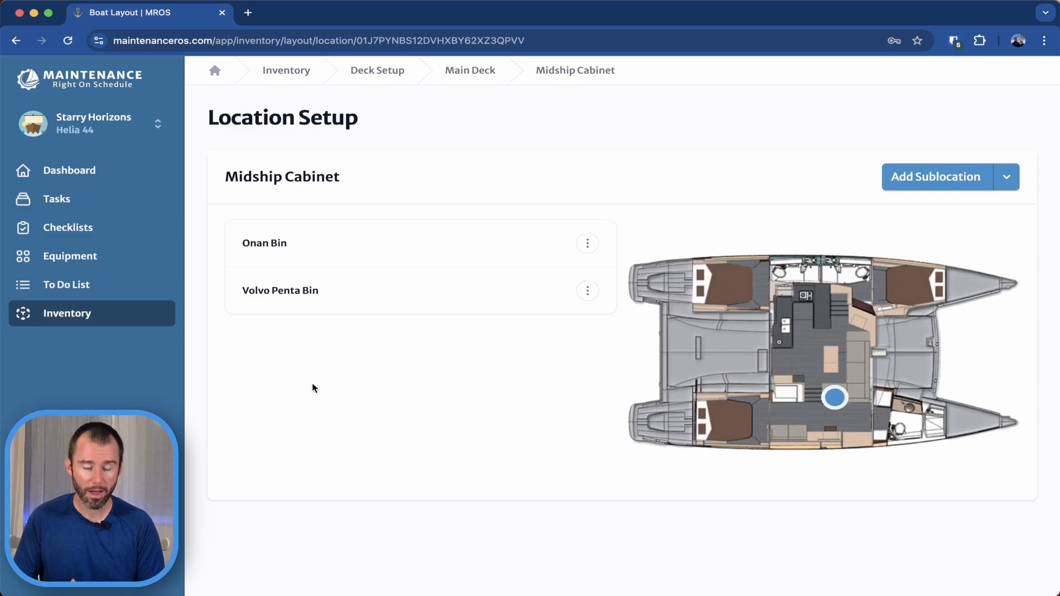
Step: Return to the inventory overview and open the Main Deck's location setup through the layout setup
click(114, 322)
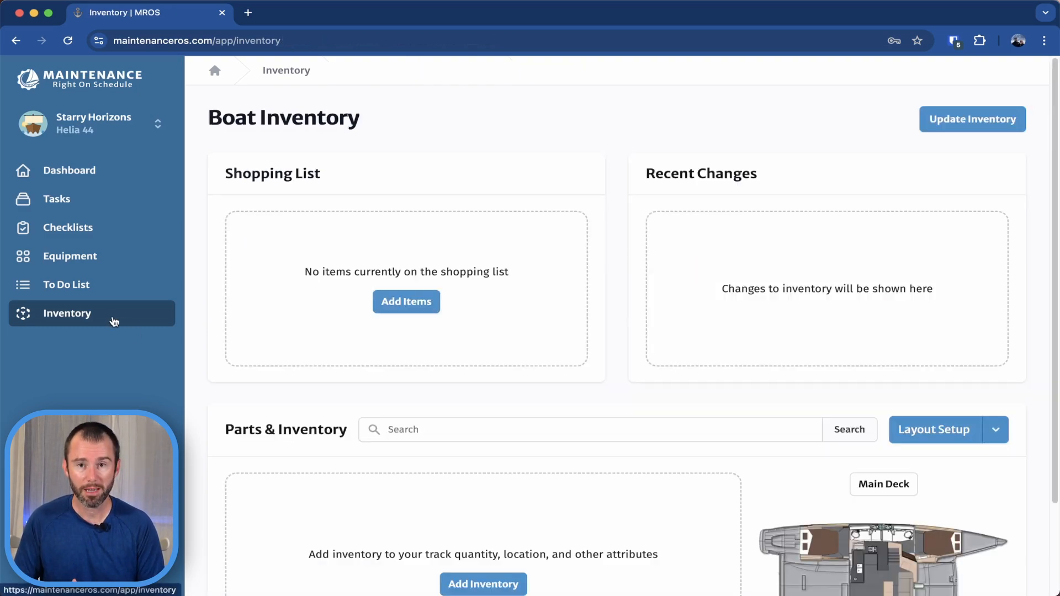
scroll(492, 409, down, 2)
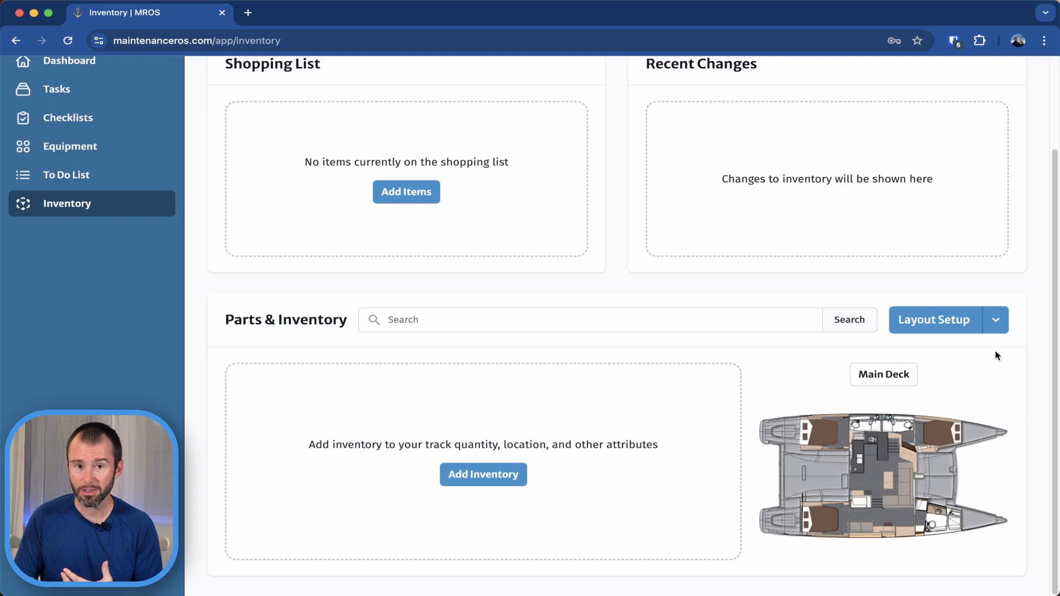
click(943, 326)
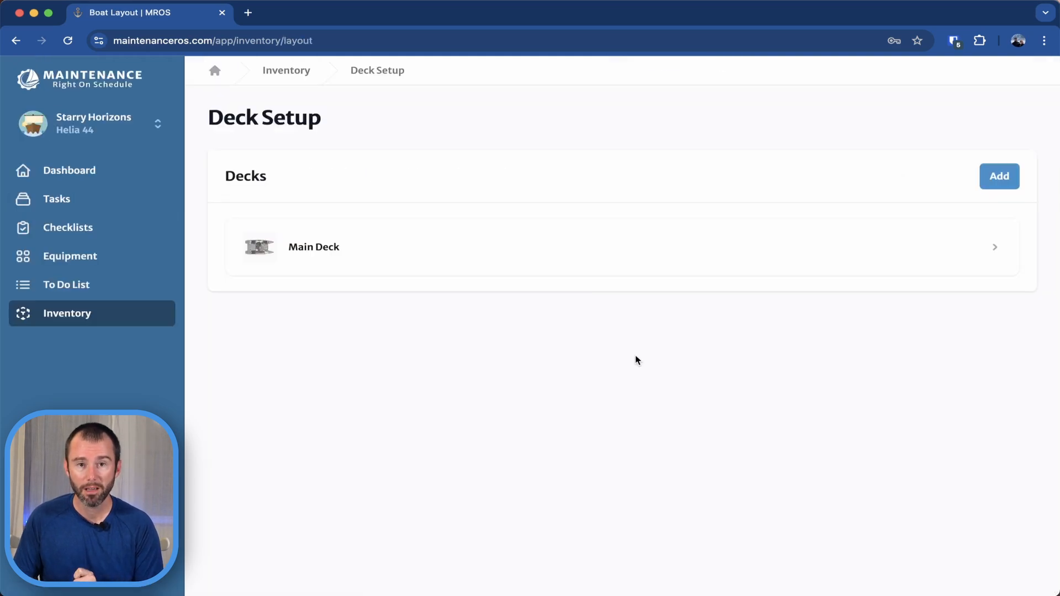
click(791, 257)
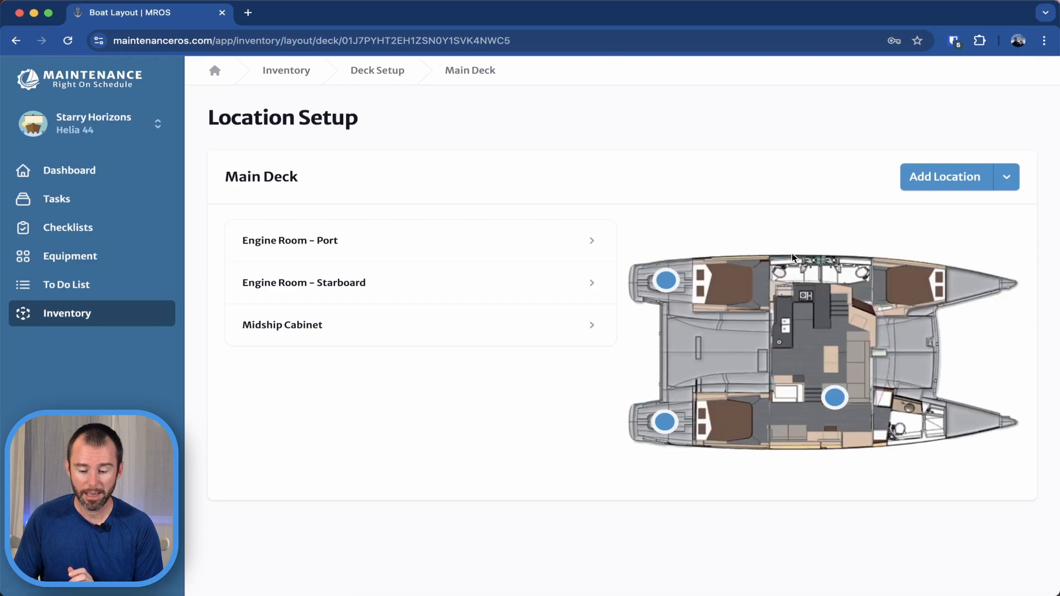
Step: Open the Main Deck for editing and review its name and layout image choices, keeping the custom image option
click(1006, 178)
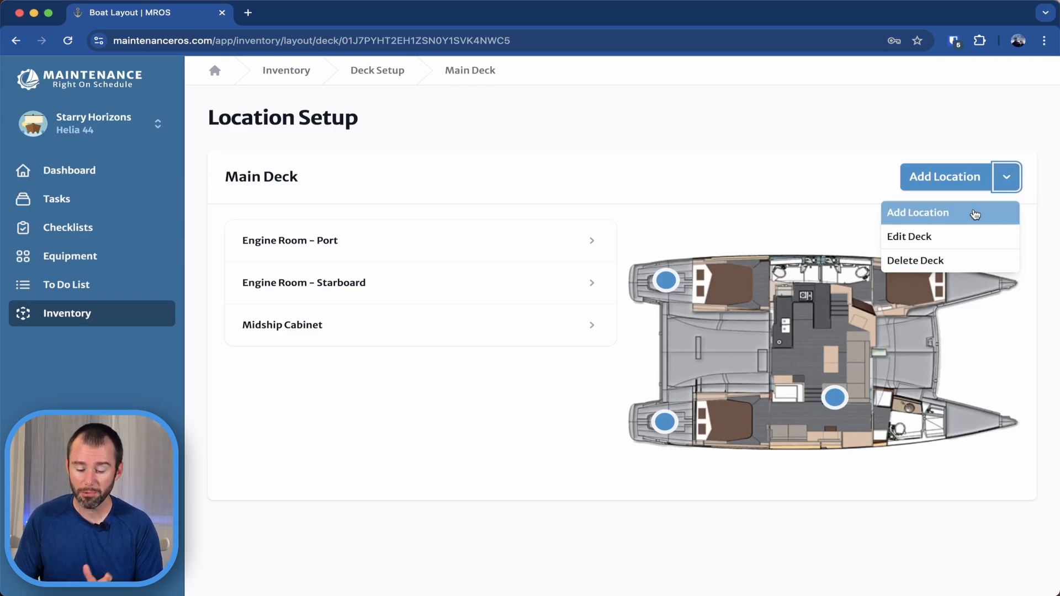
click(950, 237)
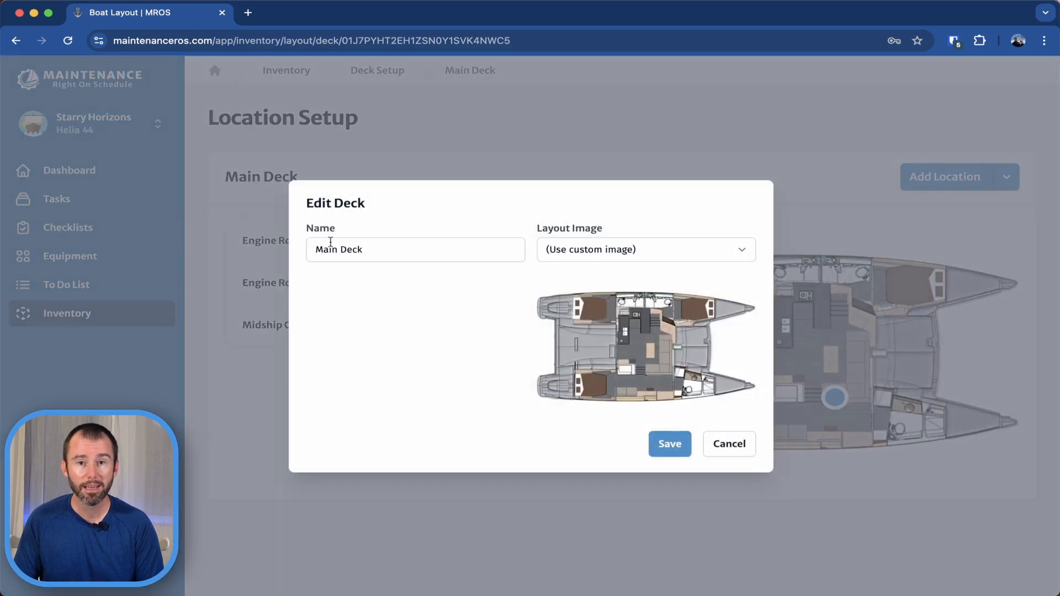
click(377, 250)
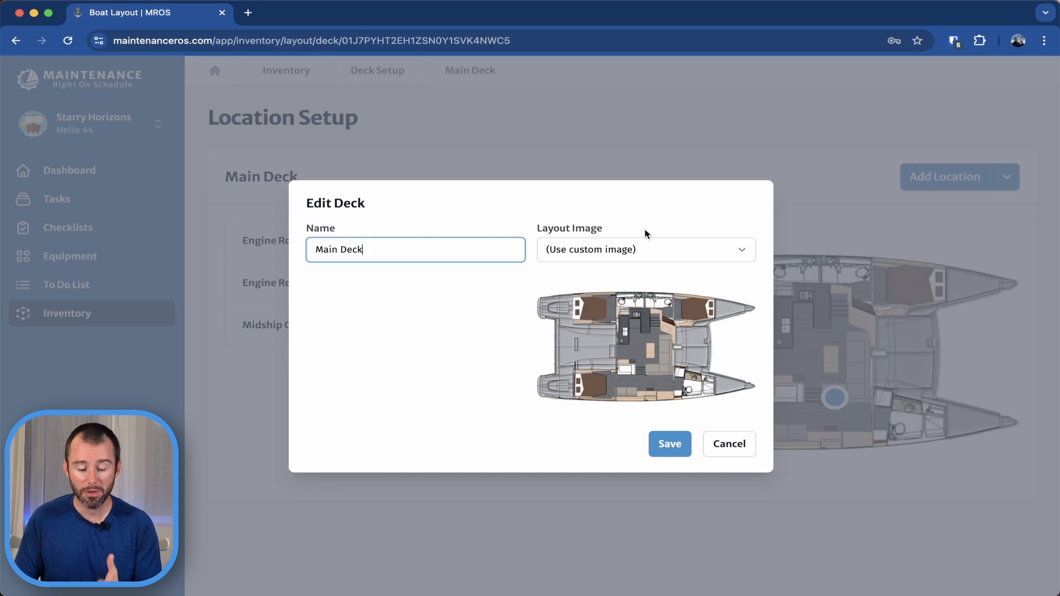
click(613, 255)
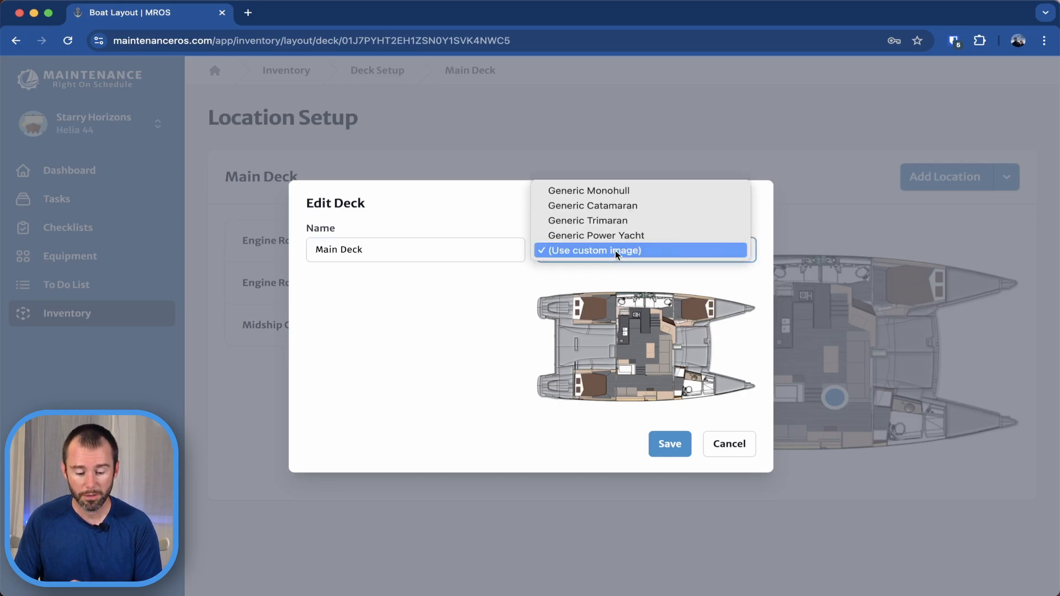
click(615, 250)
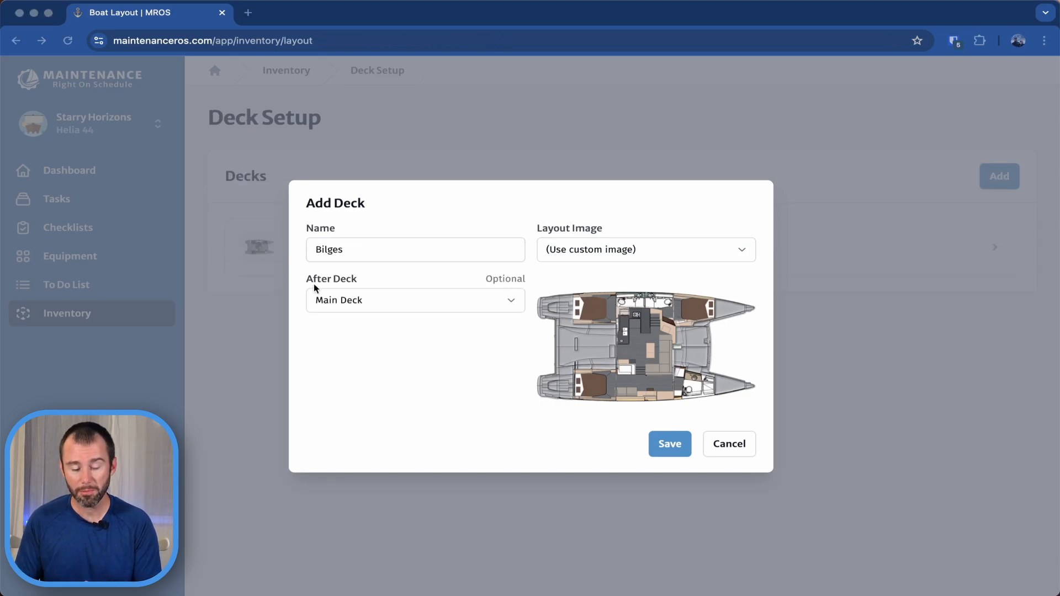
Step: Set the After Deck order of the new Bilges deck to (First)
click(506, 301)
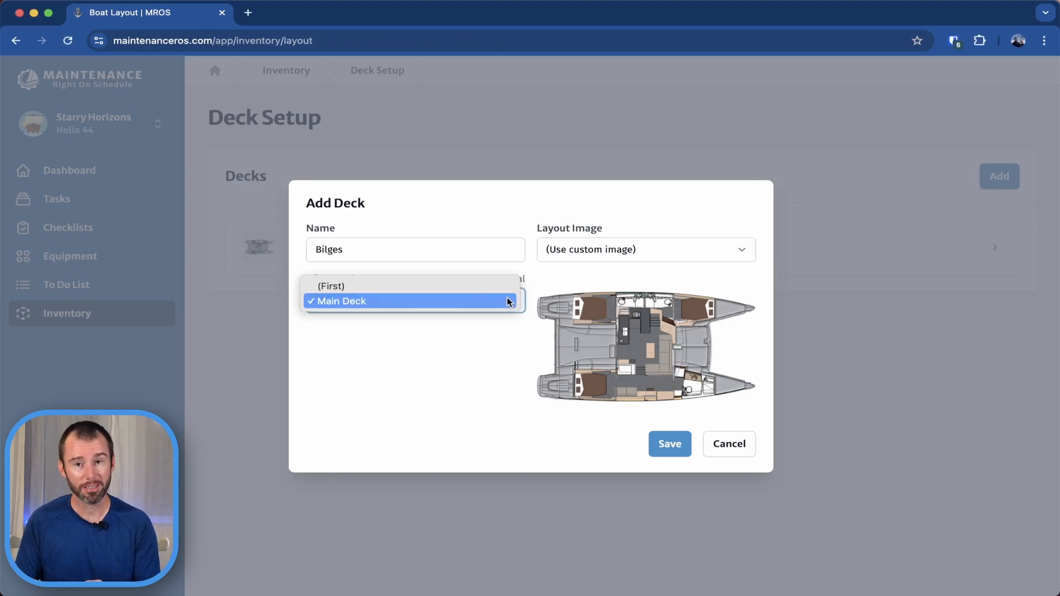
click(393, 284)
click(450, 298)
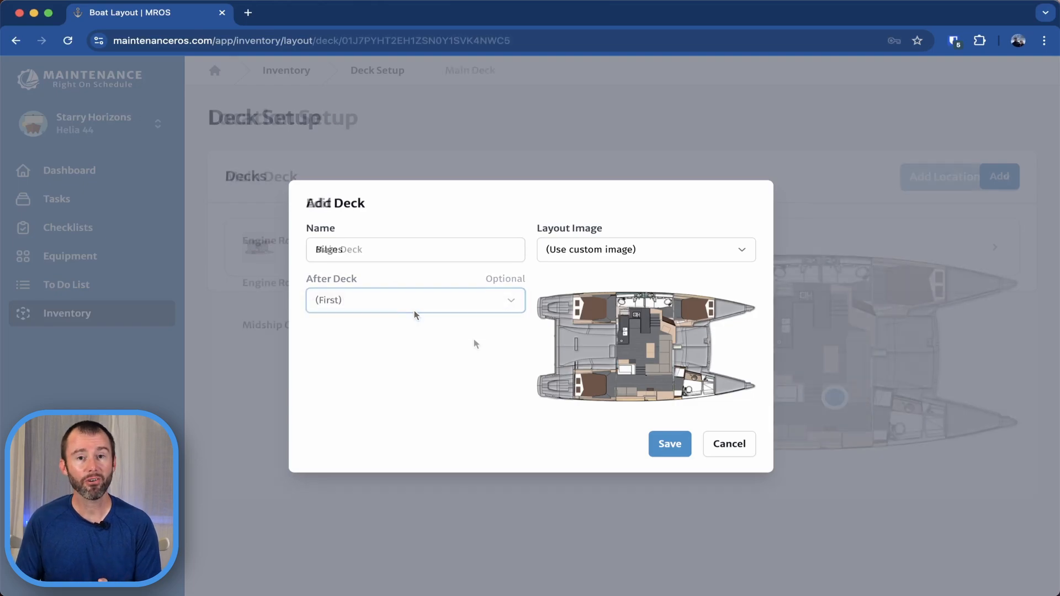
Step: Save the Main Deck's settings with its name and custom layout image
mouse_move(650, 346)
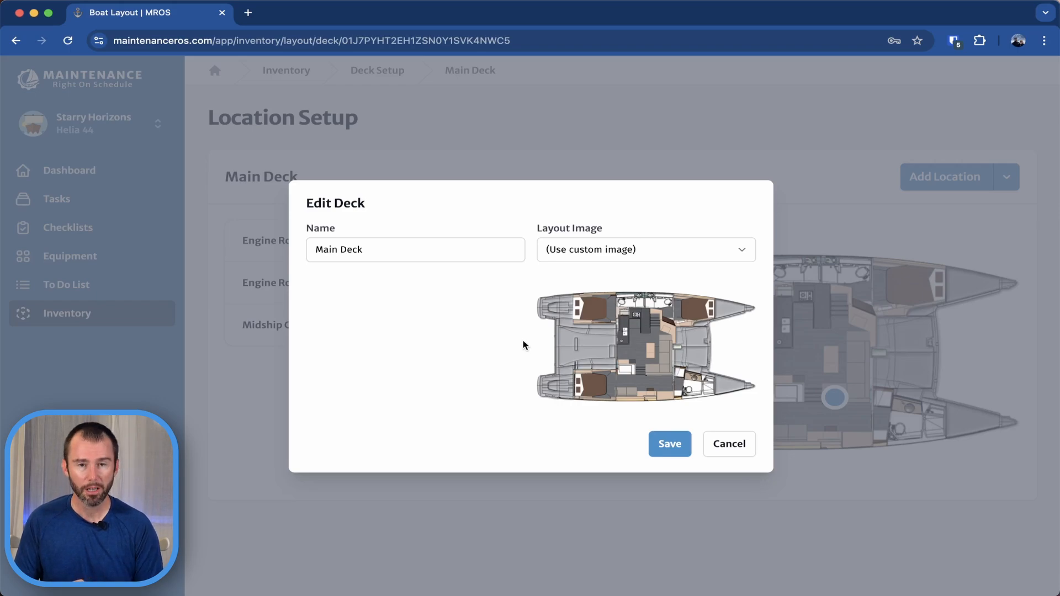
click(664, 452)
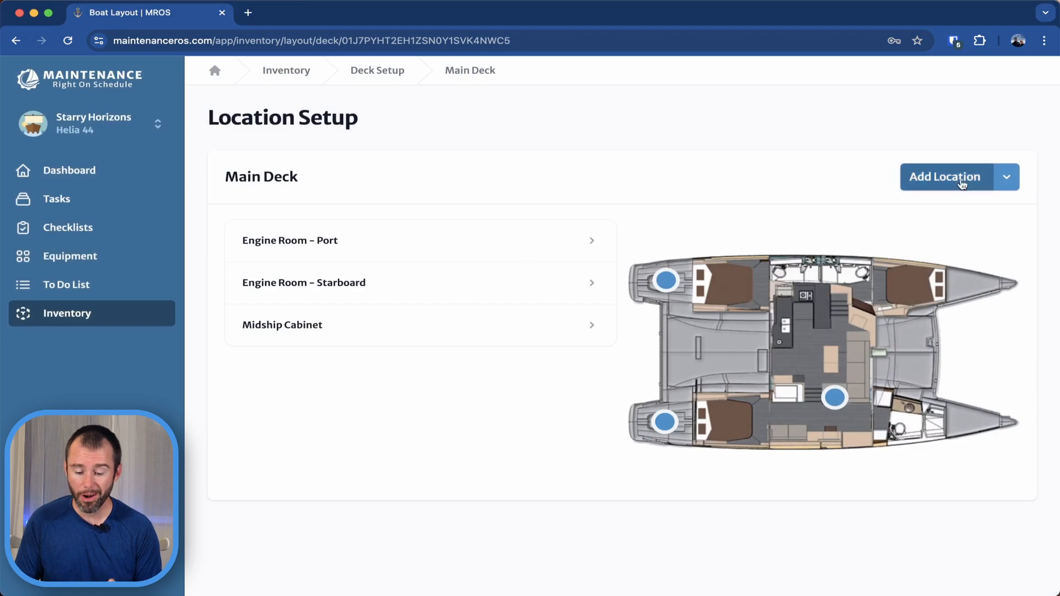
click(1007, 179)
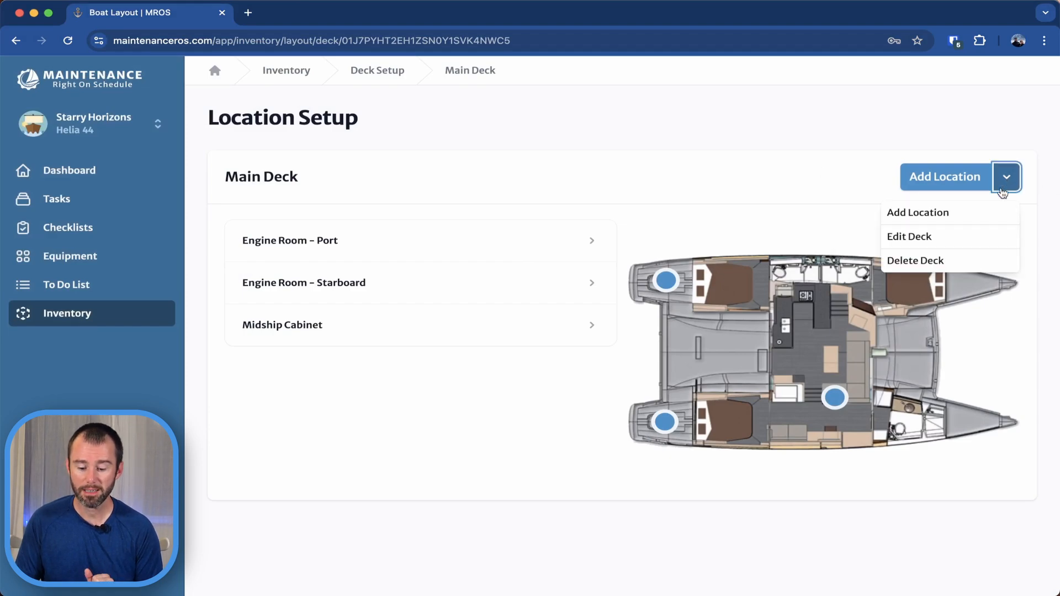
click(943, 269)
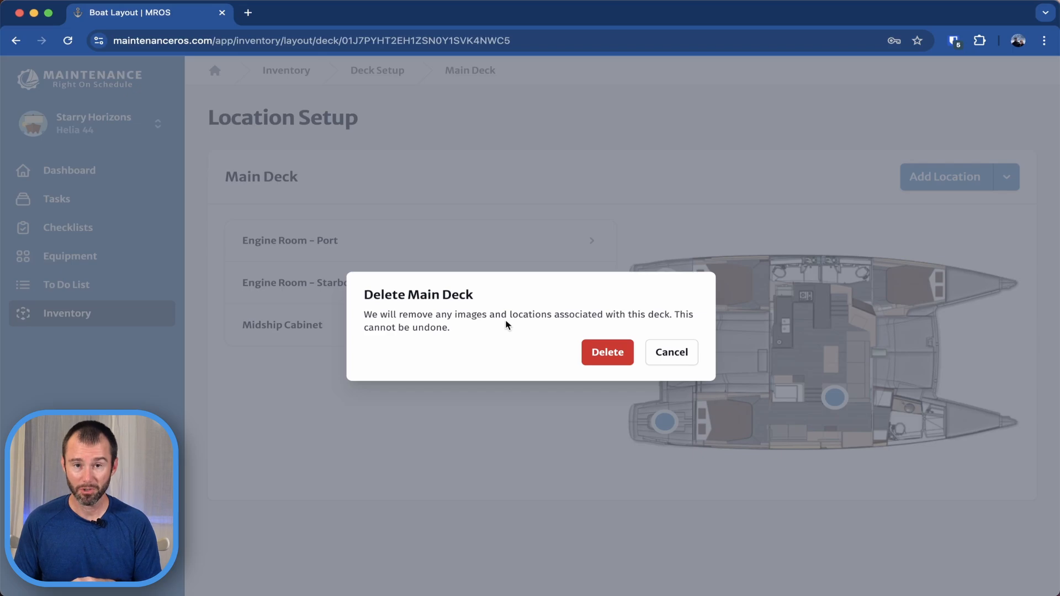
click(683, 353)
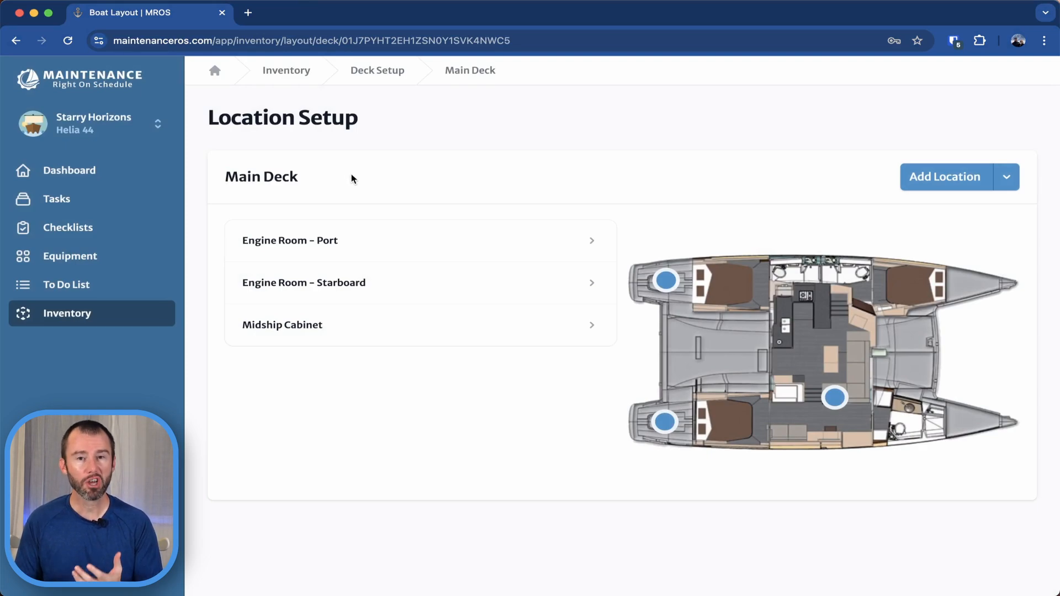
Step: Rename the Main Deck's Midship Cabinet location as "Midship Cabinet - Lower", nudge its marker slightly on the layout image, and save
click(359, 327)
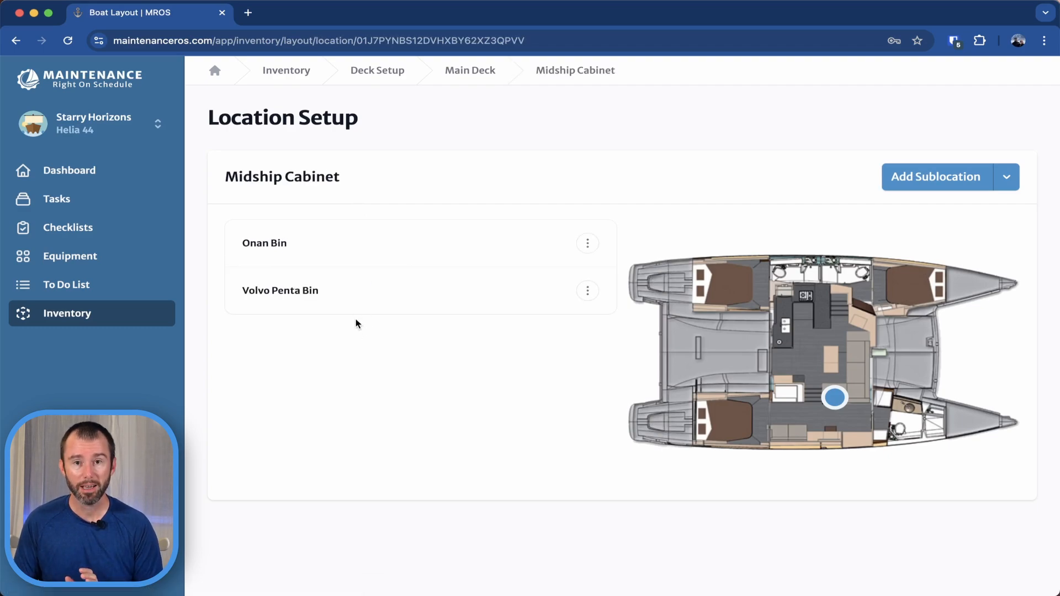
click(1005, 183)
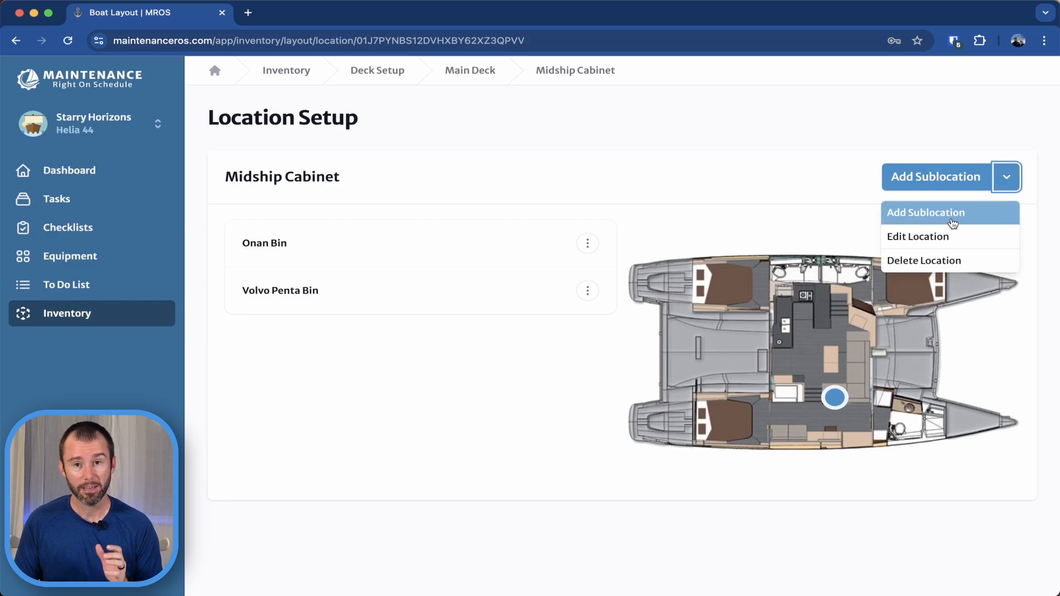
click(975, 245)
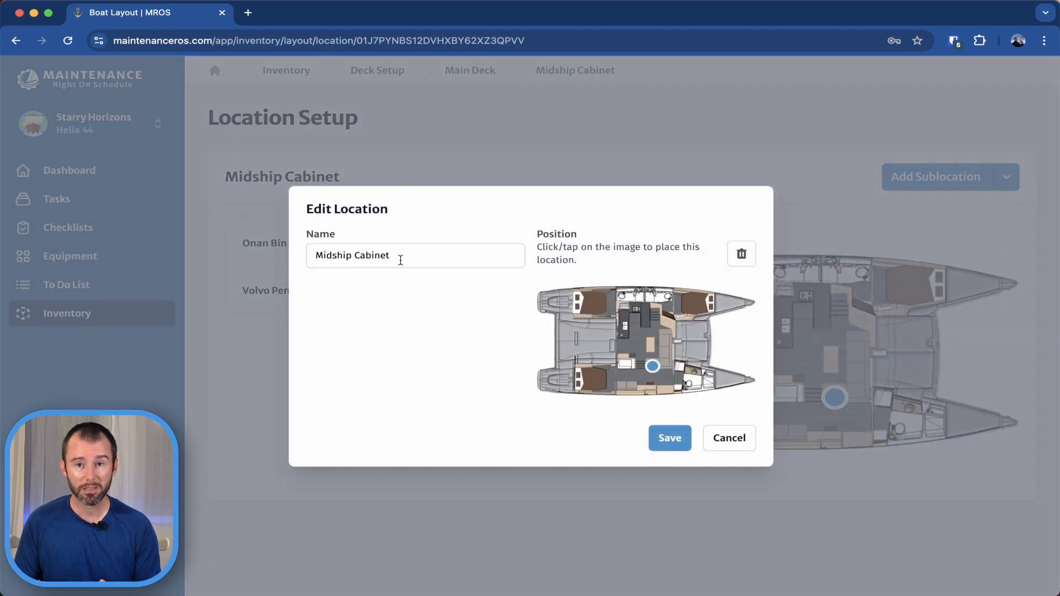
click(442, 258)
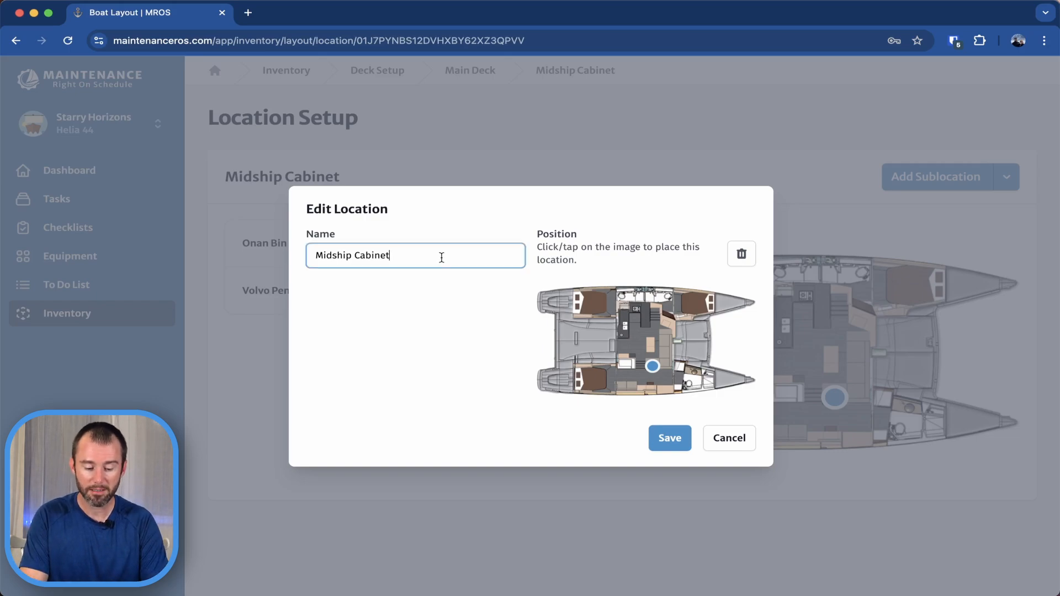
text(- Lower)
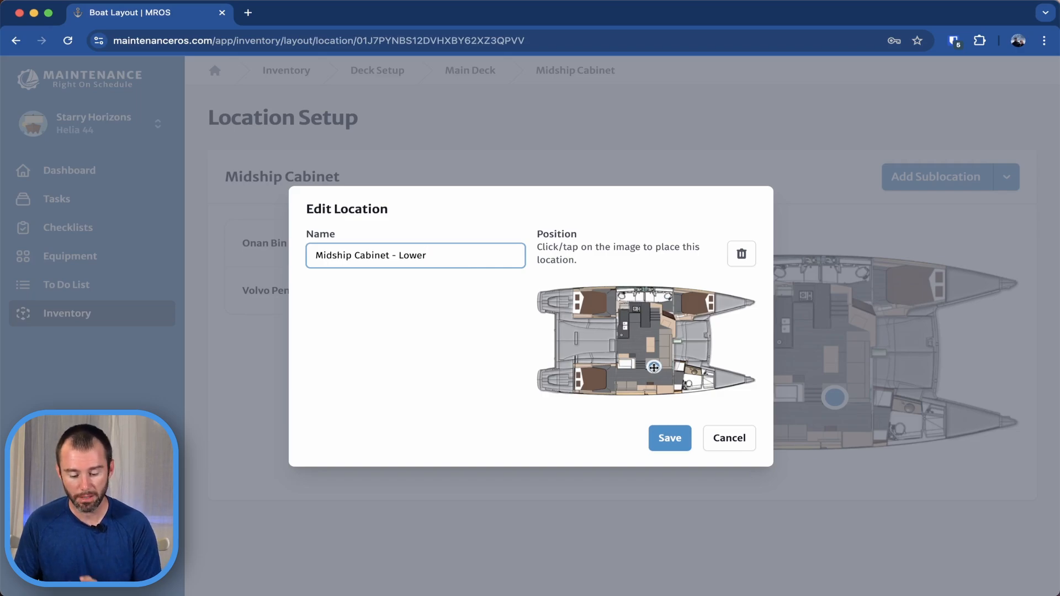
click(674, 440)
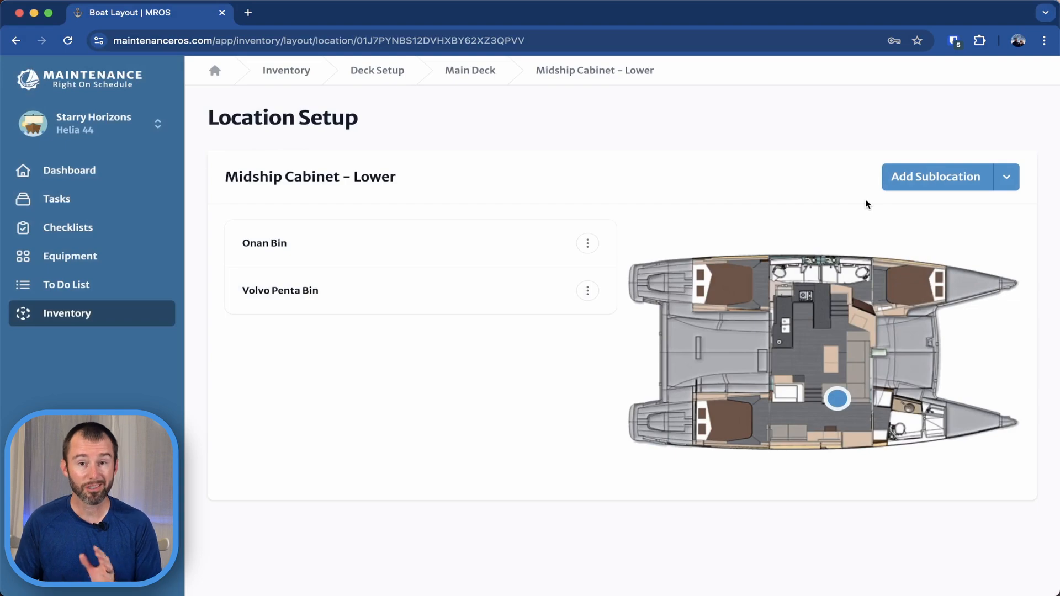
click(1007, 178)
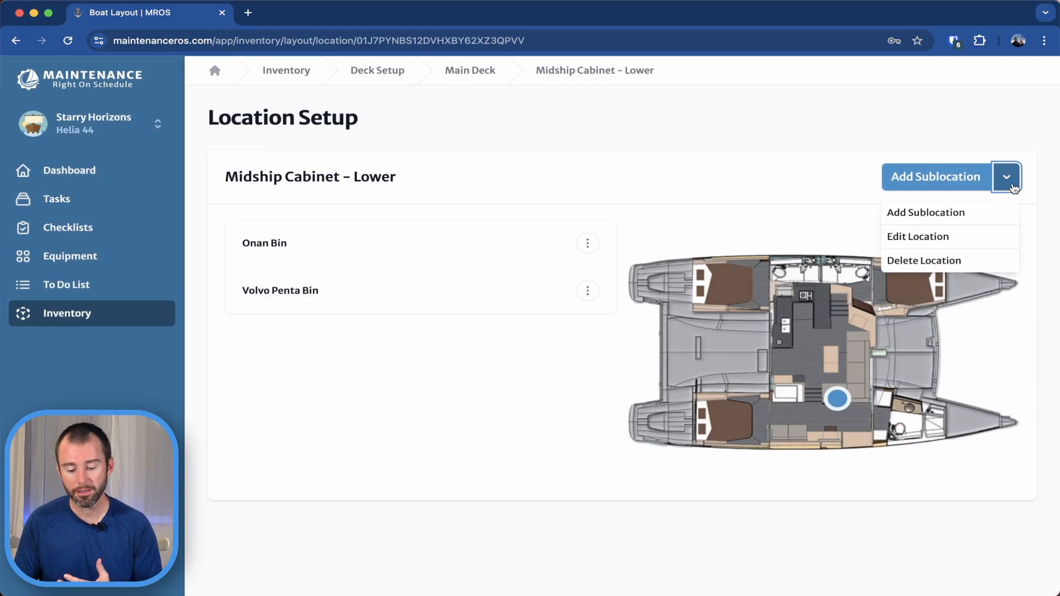
click(985, 266)
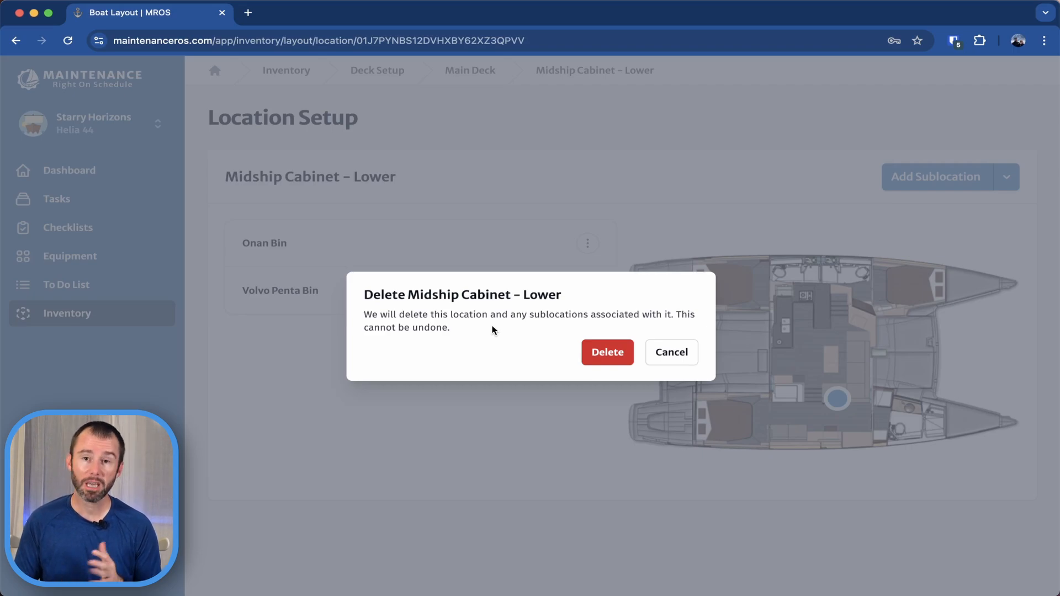
click(684, 355)
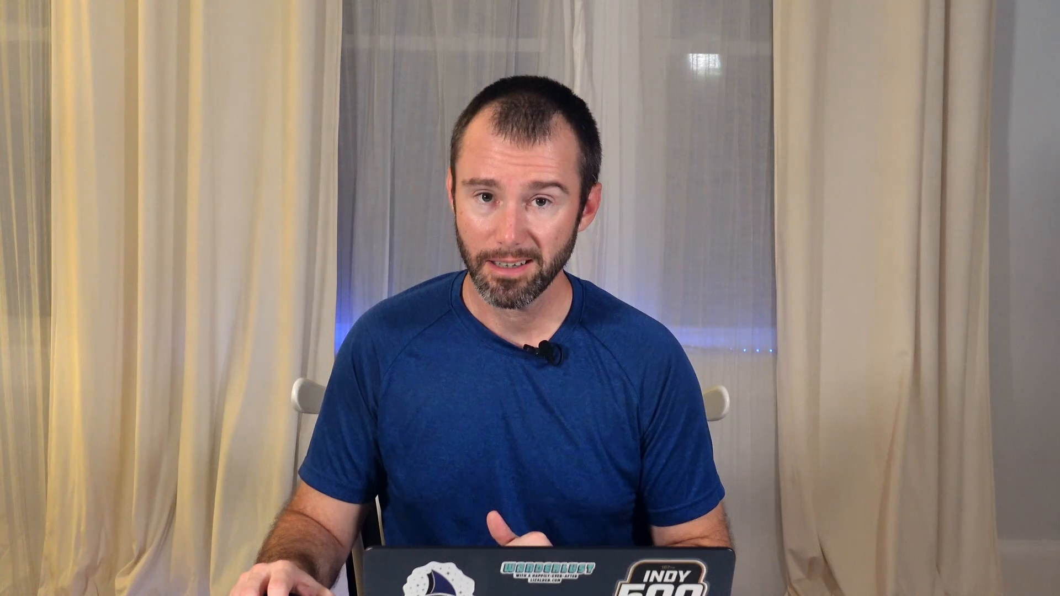